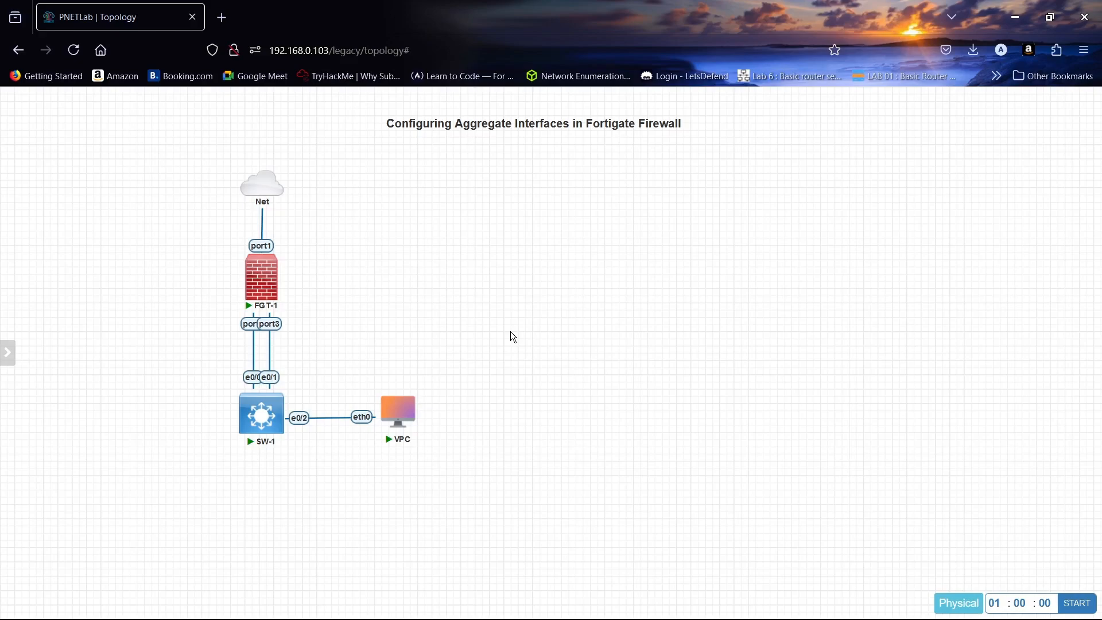
- Open PNETLab console sessions to FGT-1 and SW-1, then return to the FGT-1 console
click(261, 276)
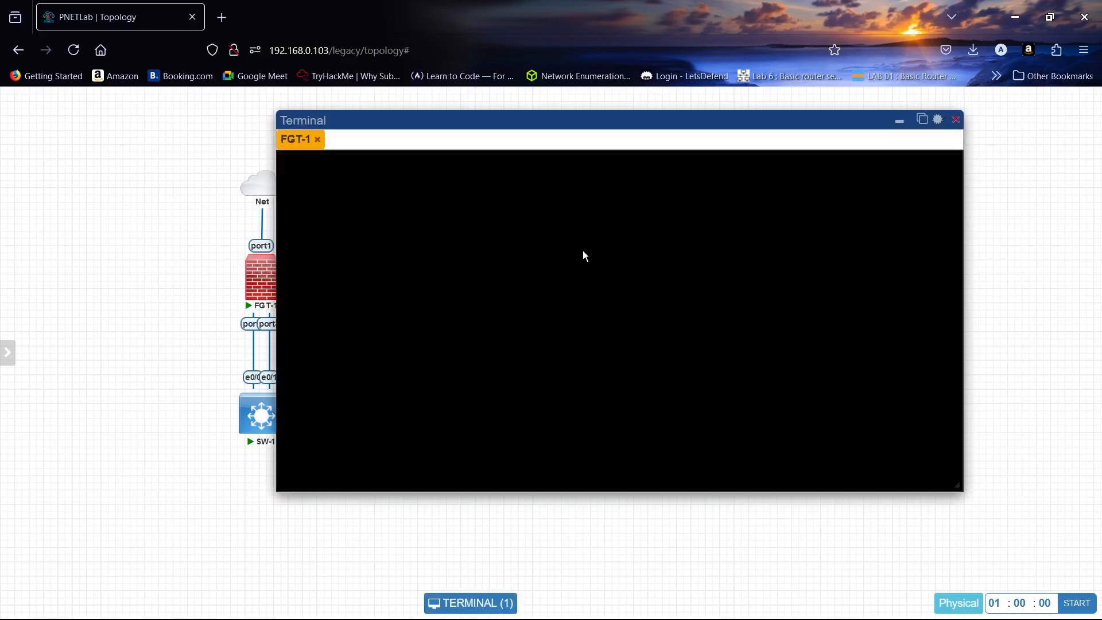
drag(598, 118, 707, 112)
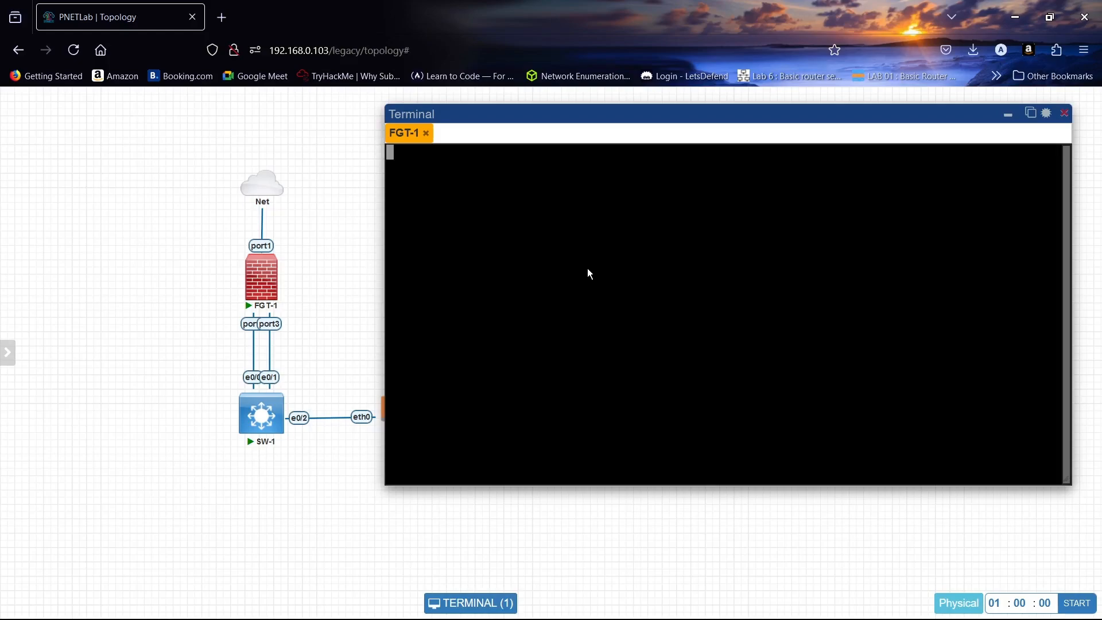
click(241, 425)
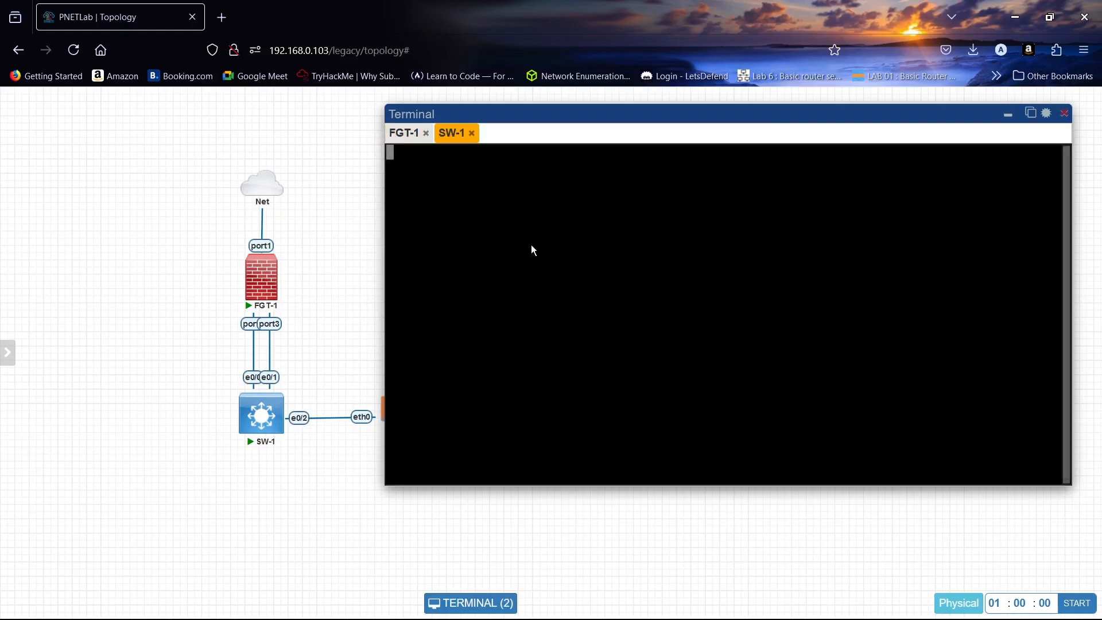
click(408, 136)
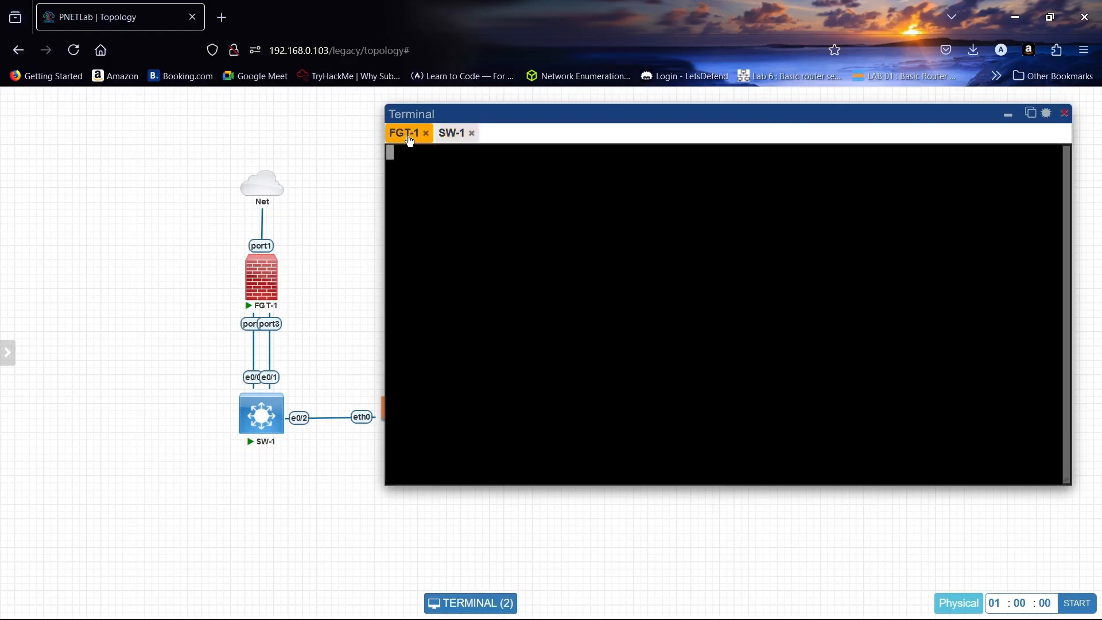
- Log into FGT-1's console as admin and set a new administrator password
key(Return)
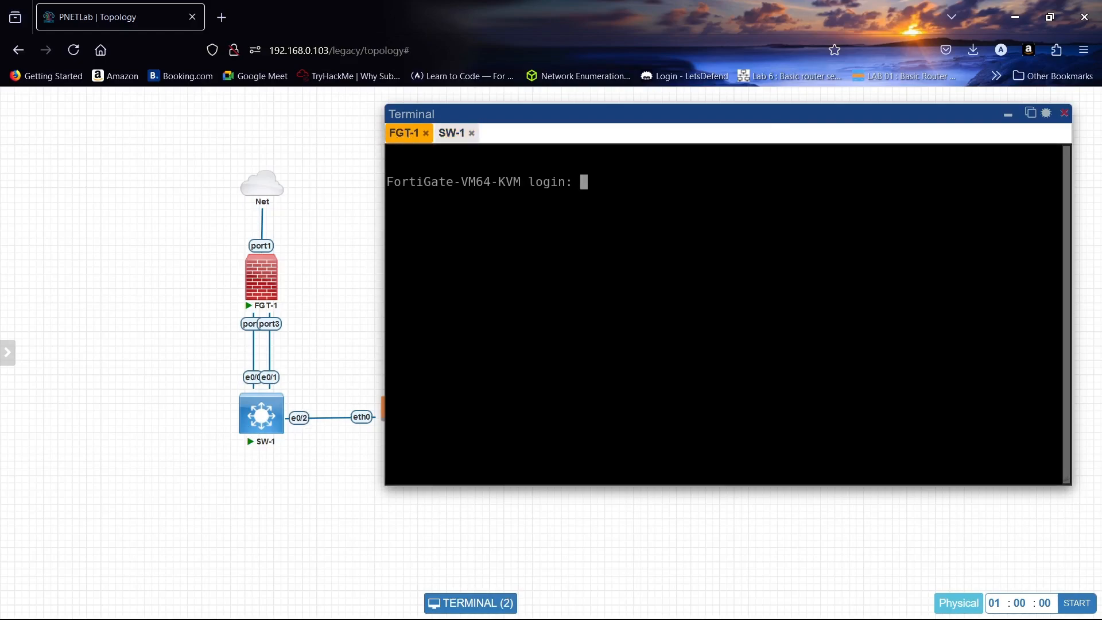
text(ADMI)
key(BackSpace)
key(BackSpace)
key(BackSpace)
key(BackSpace)
key(Caps_Lock)
text(adm)
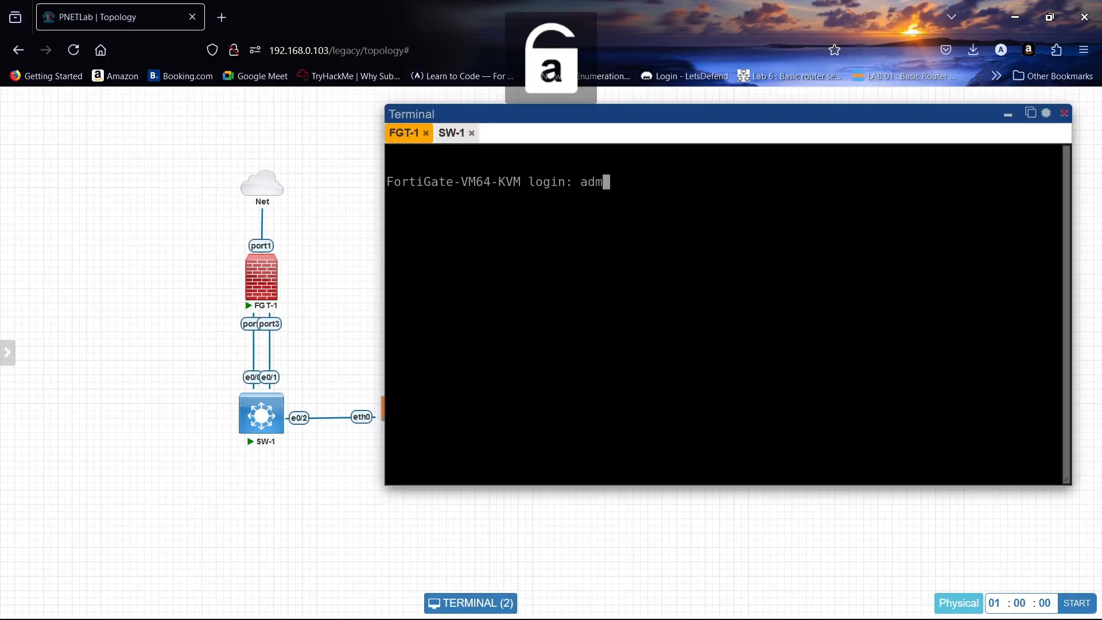
text(in)
key(Return)
key(Return)
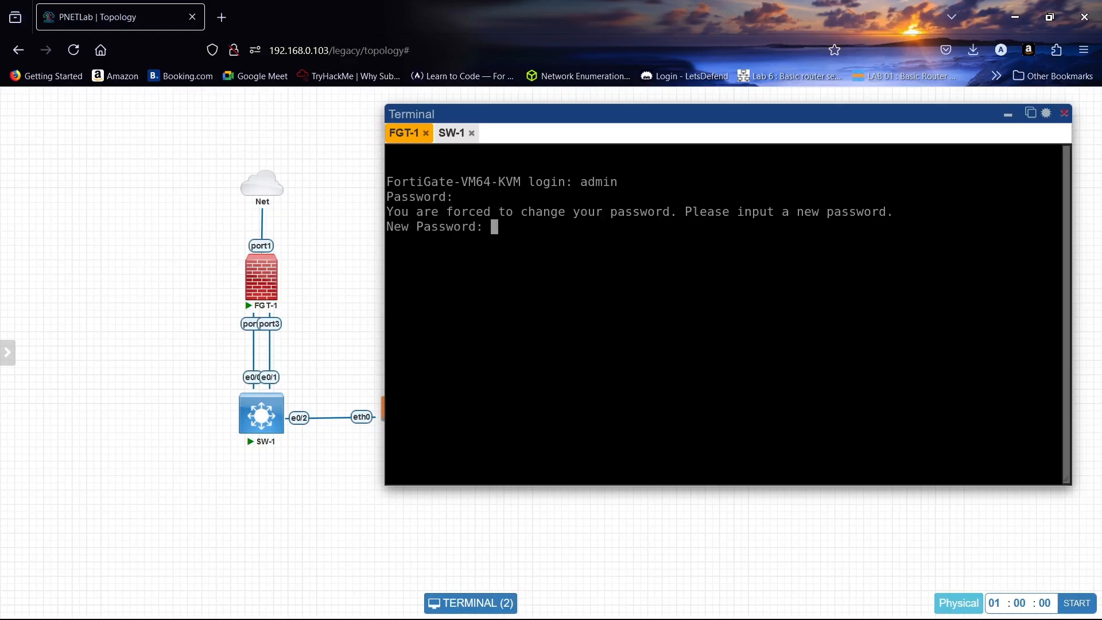
key(Return)
key(Return)
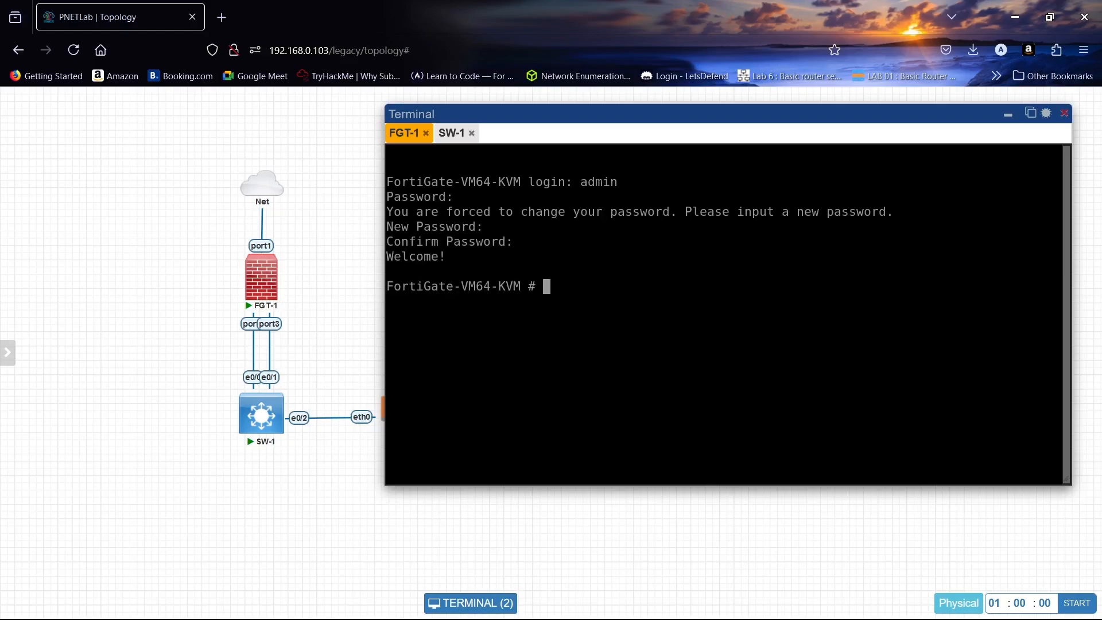
- Configure port1 for DHCP addressing with HTTPS, HTTP, PING and SSH access
text(config system )
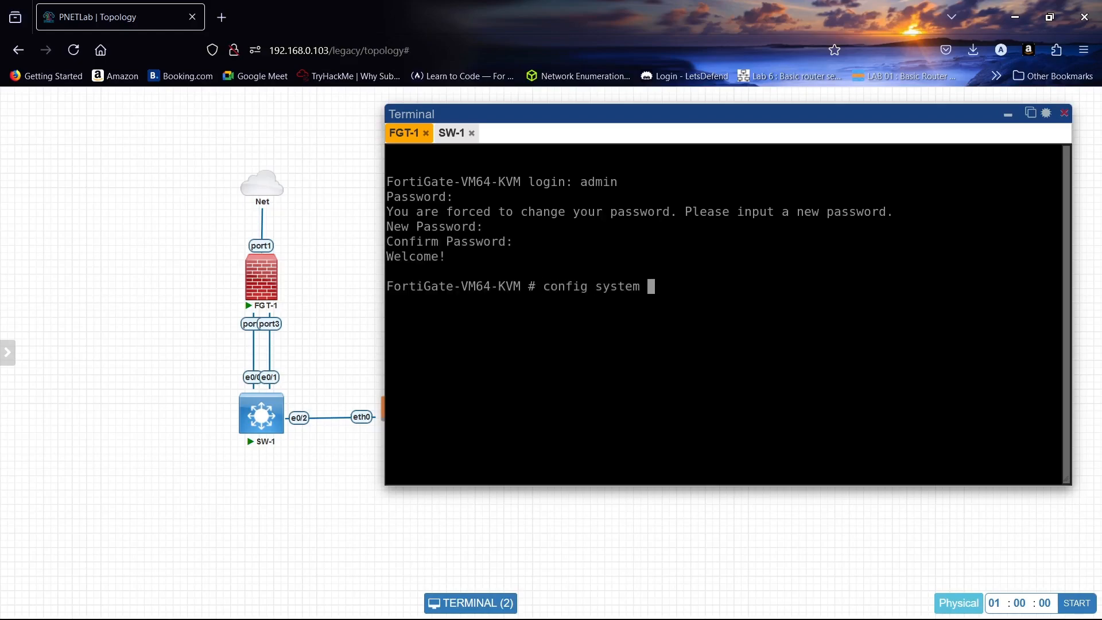
text(interface)
key(Return)
text(e)
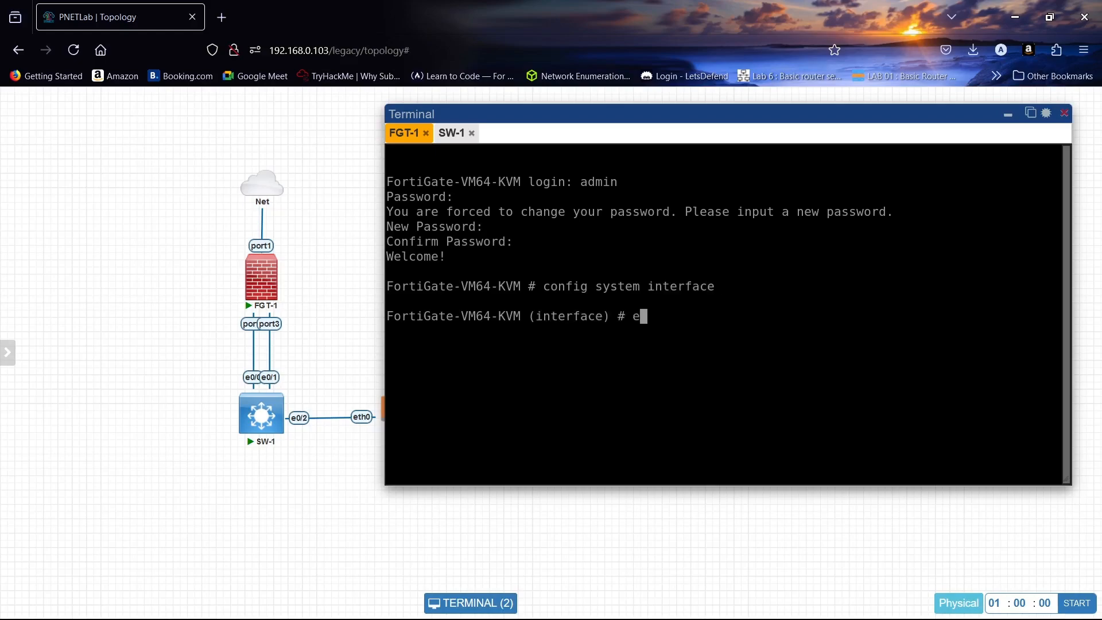
text(dit port1)
key(Return)
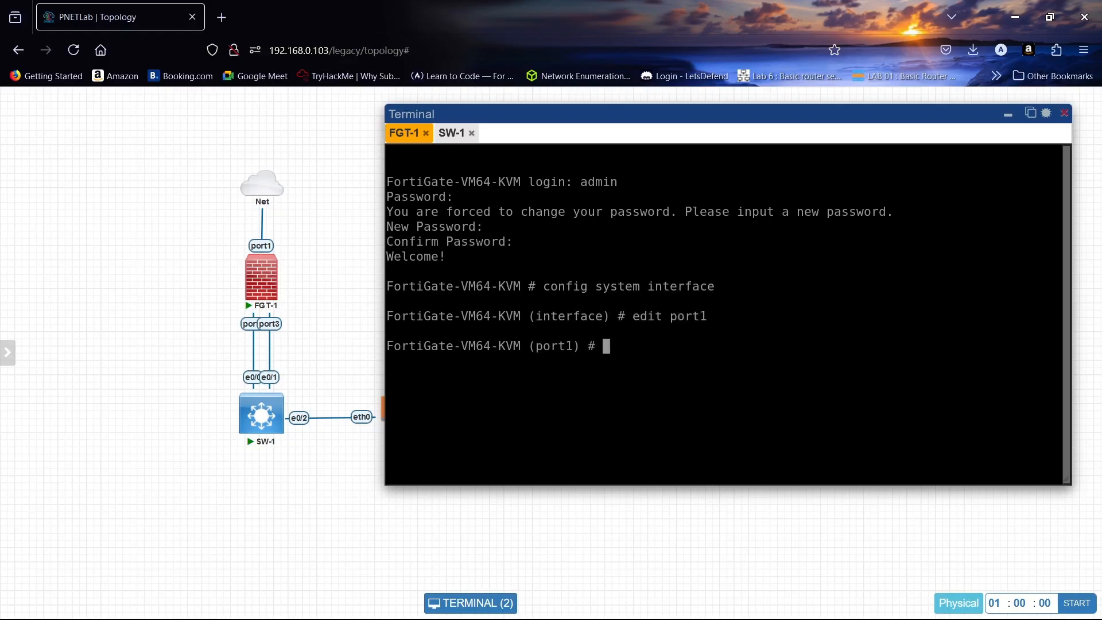
text(set mode d)
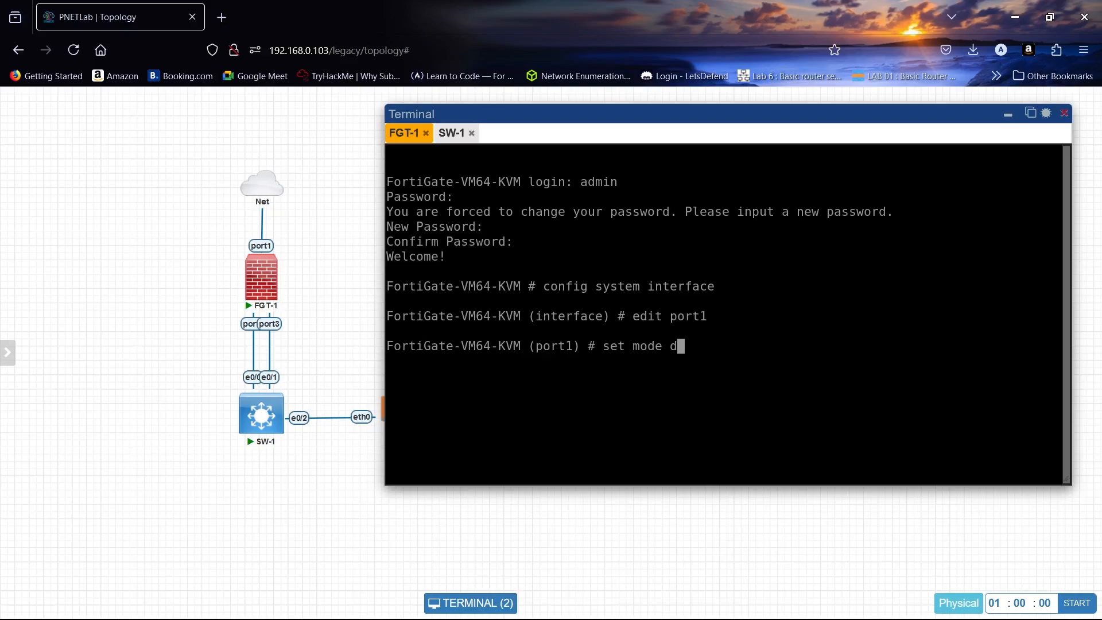
text(hcp)
key(Return)
text(set)
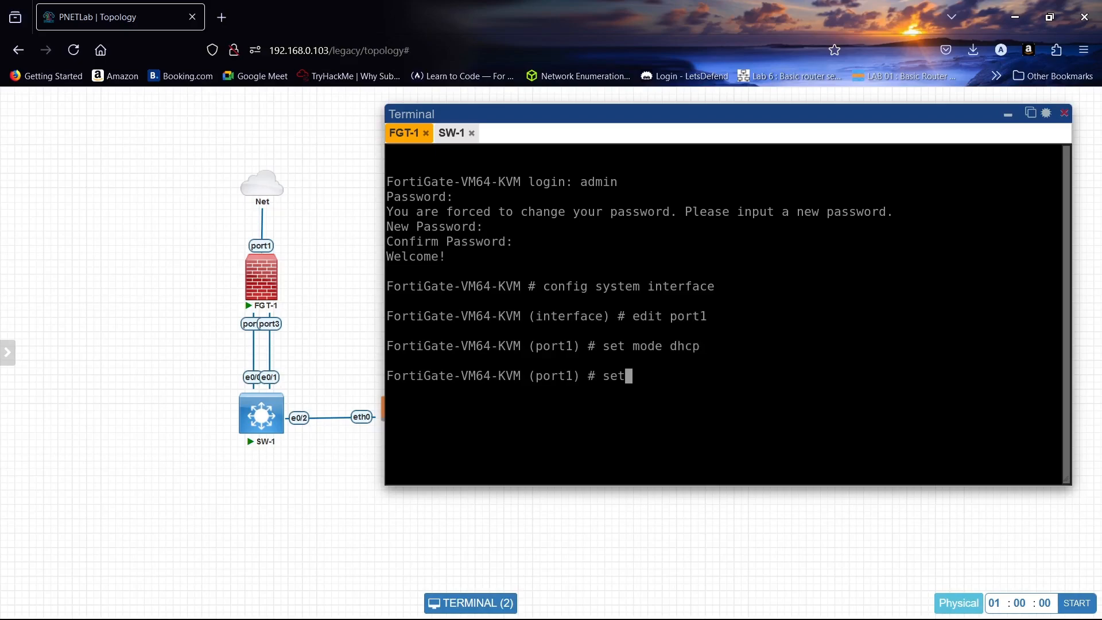
text( allowaccess https http  ping)
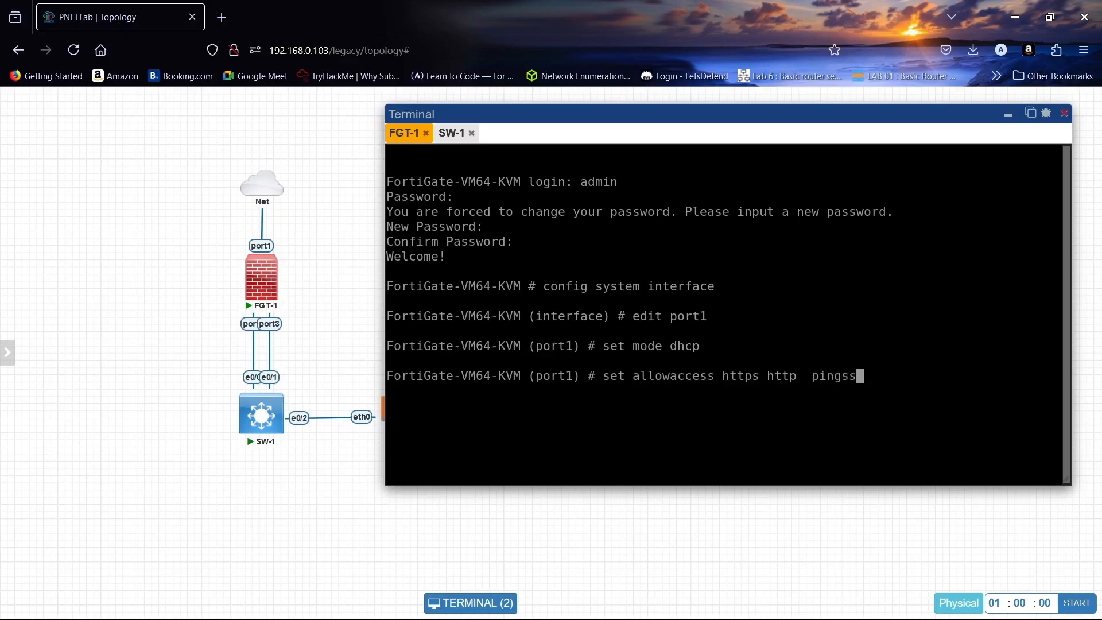
text( ssh)
key(Return)
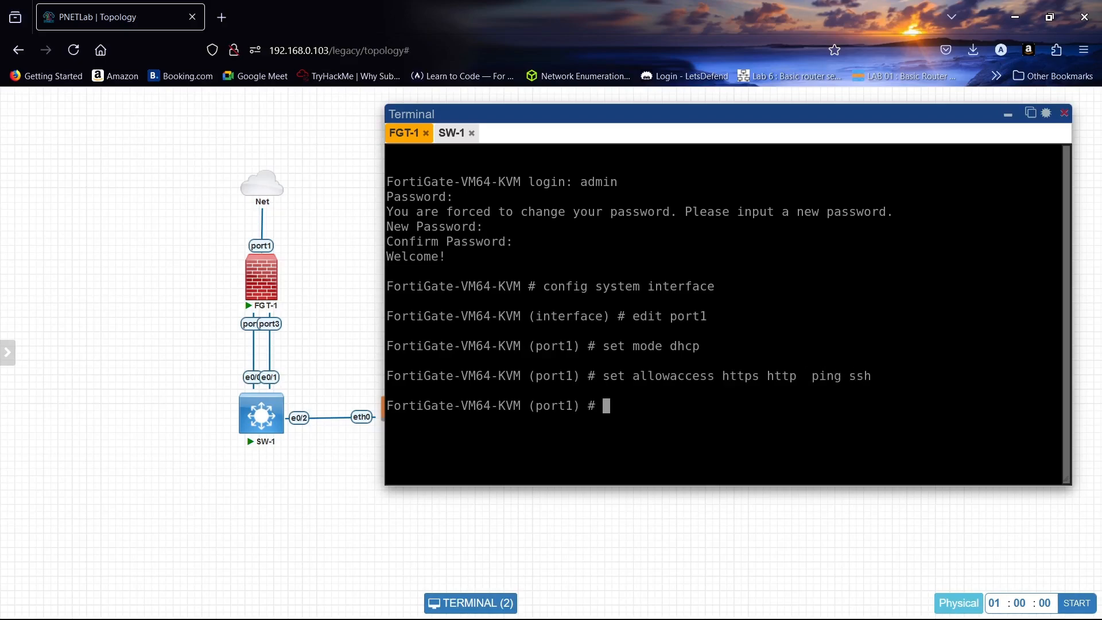
text(end)
key(Return)
- List the system interfaces and copy port1's DHCP address 192.168.0.59
text(show system interface)
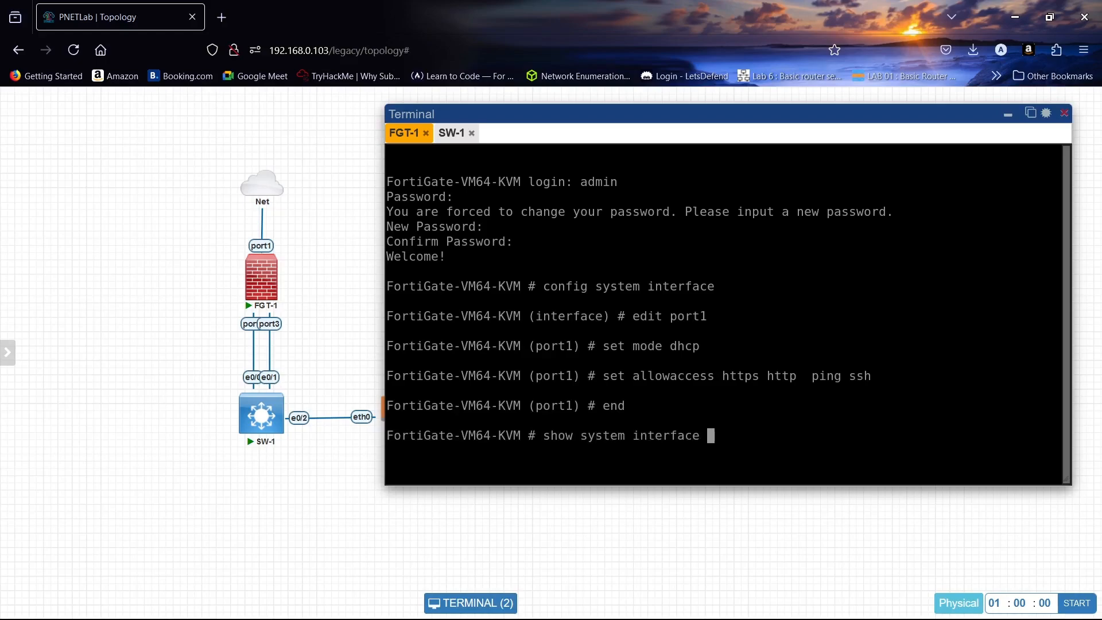
key(Return)
key(Up)
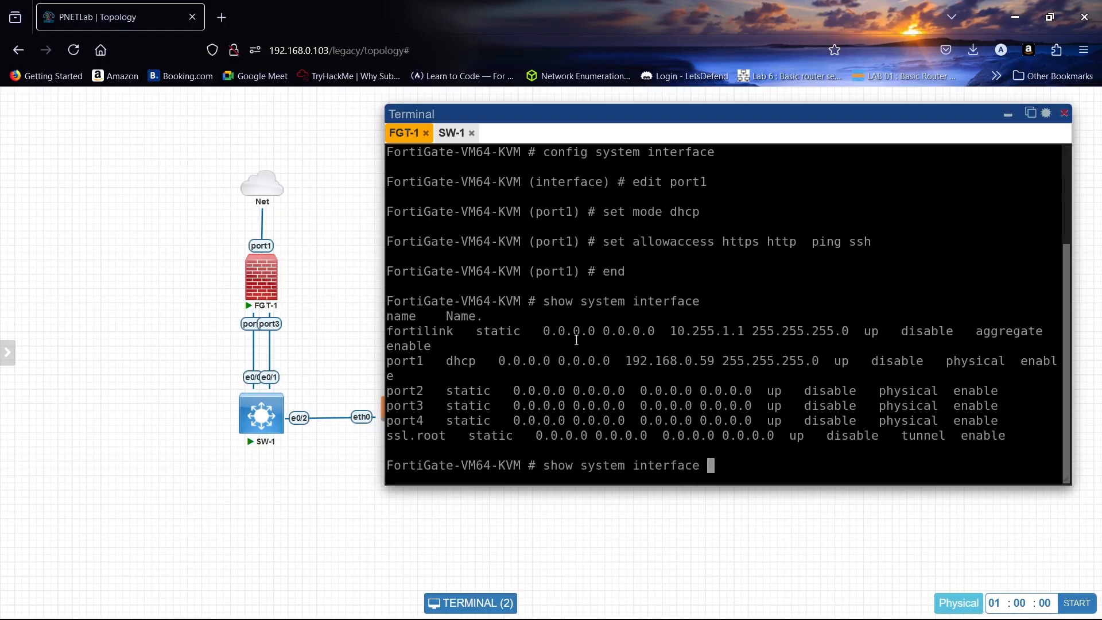
drag(625, 361, 712, 360)
right_click(710, 360)
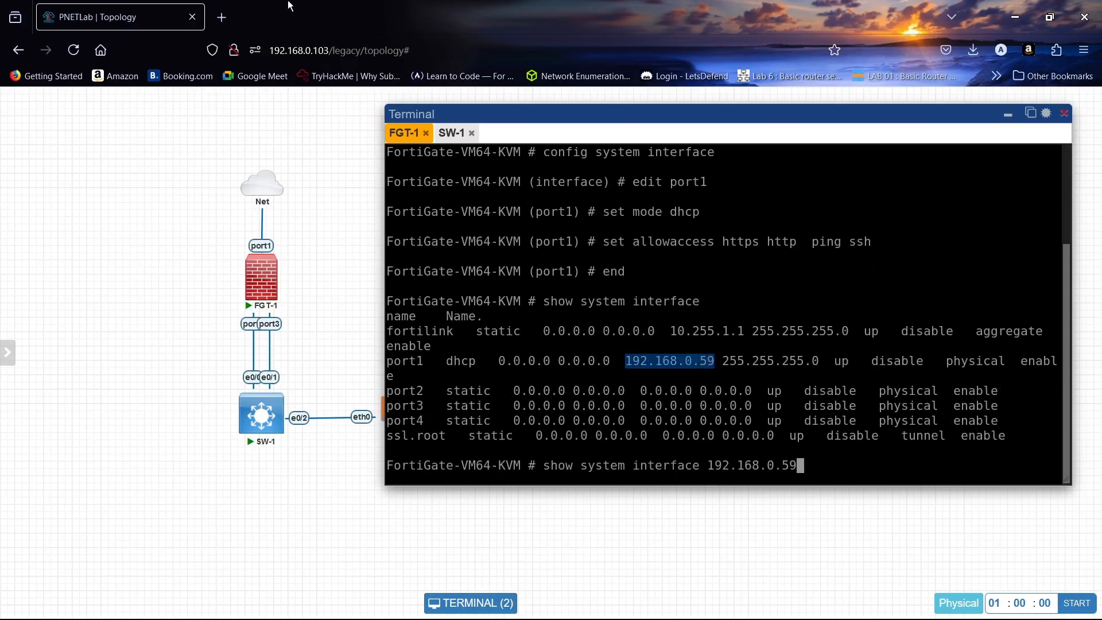
click(229, 18)
- Load 192.168.0.59 in the browser and sign in to the FortiGate web GUI as admin
right_click(305, 50)
click(354, 171)
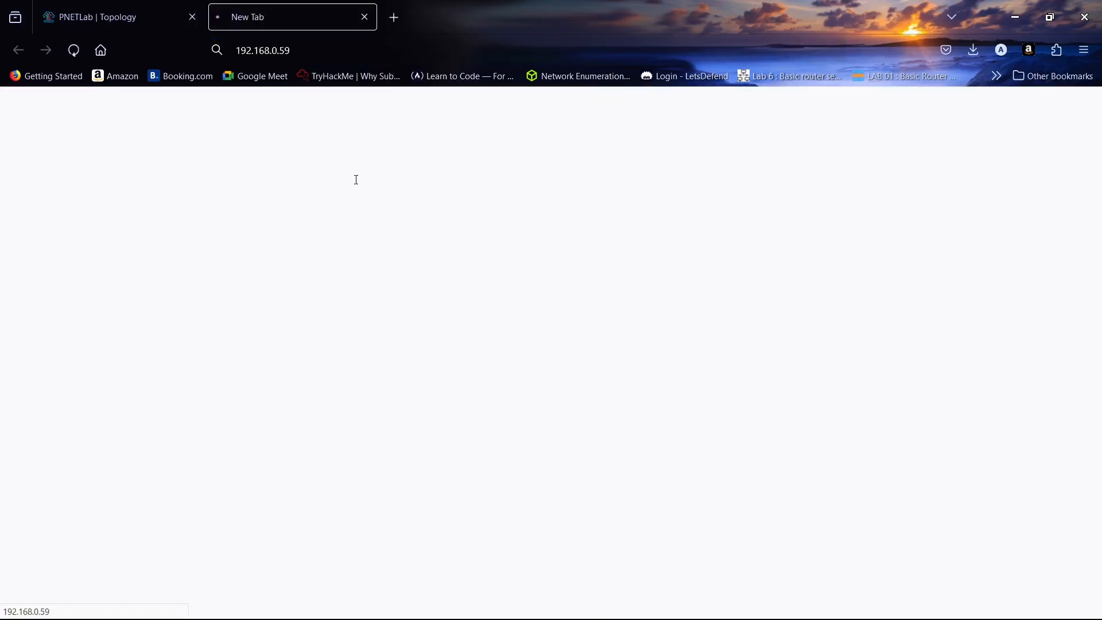
text(admin)
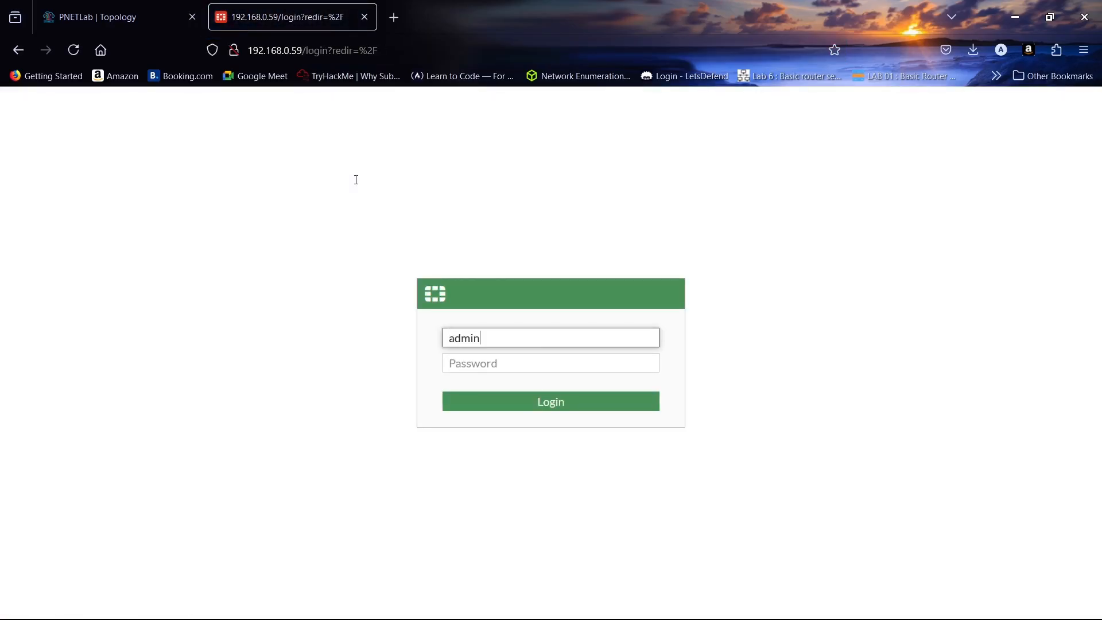
key(Tab)
text(1234)
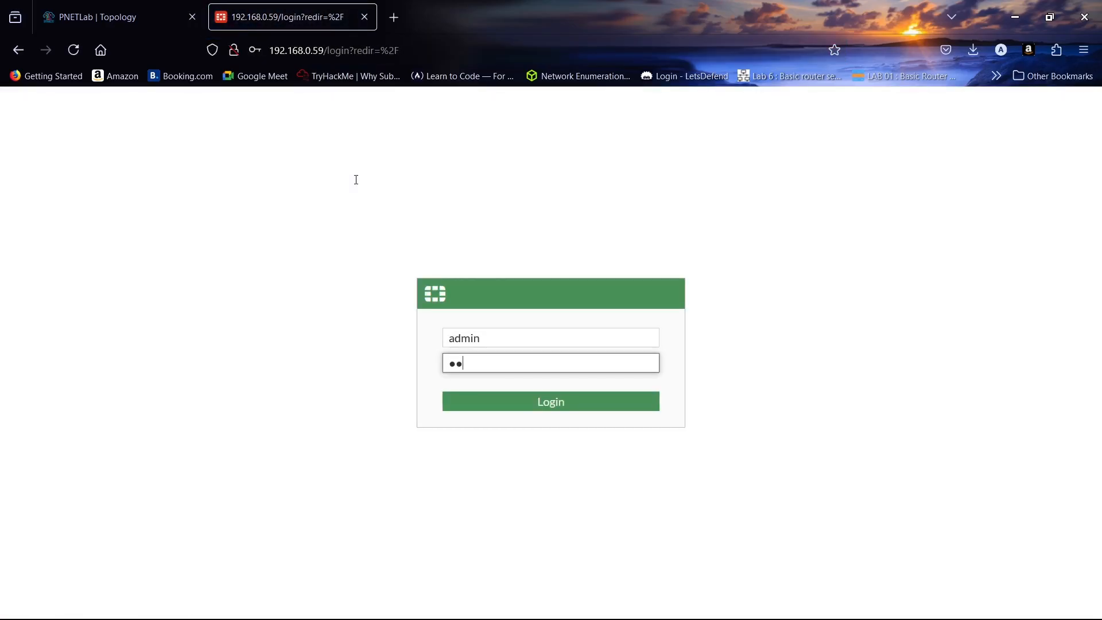
key(Return)
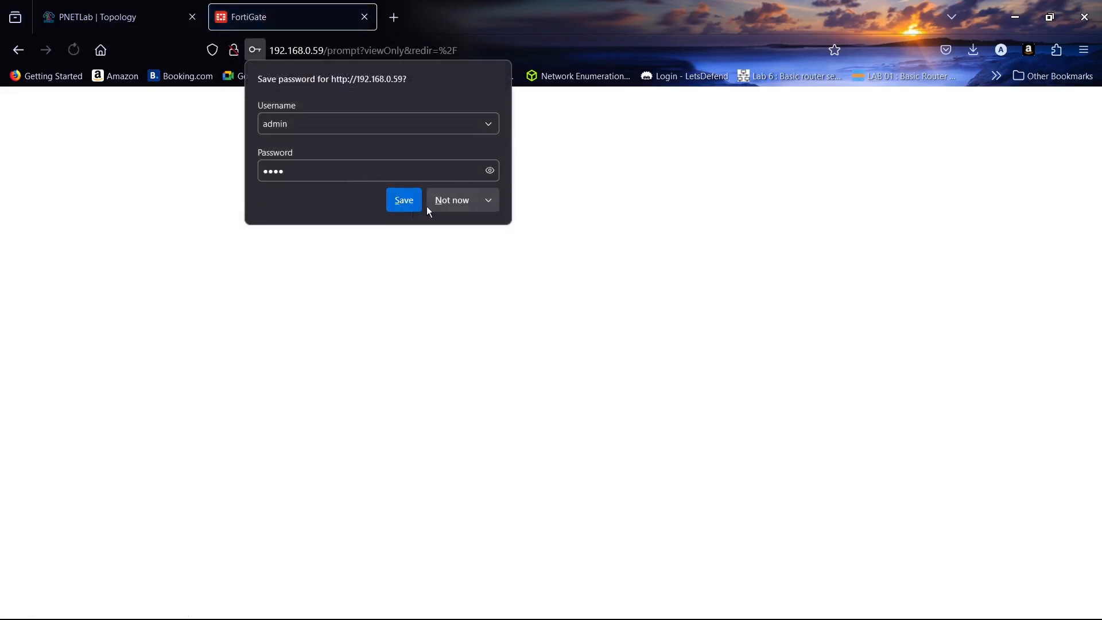
- Dismiss the save-password, setup and FortiOS 7.0.0 overview prompts
click(431, 205)
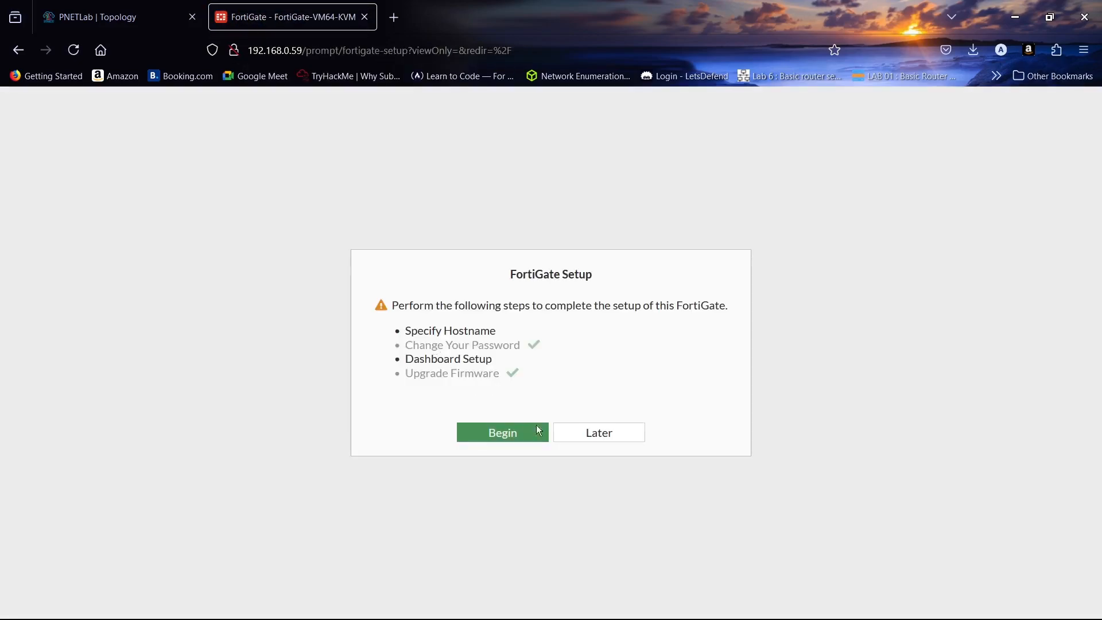
click(588, 423)
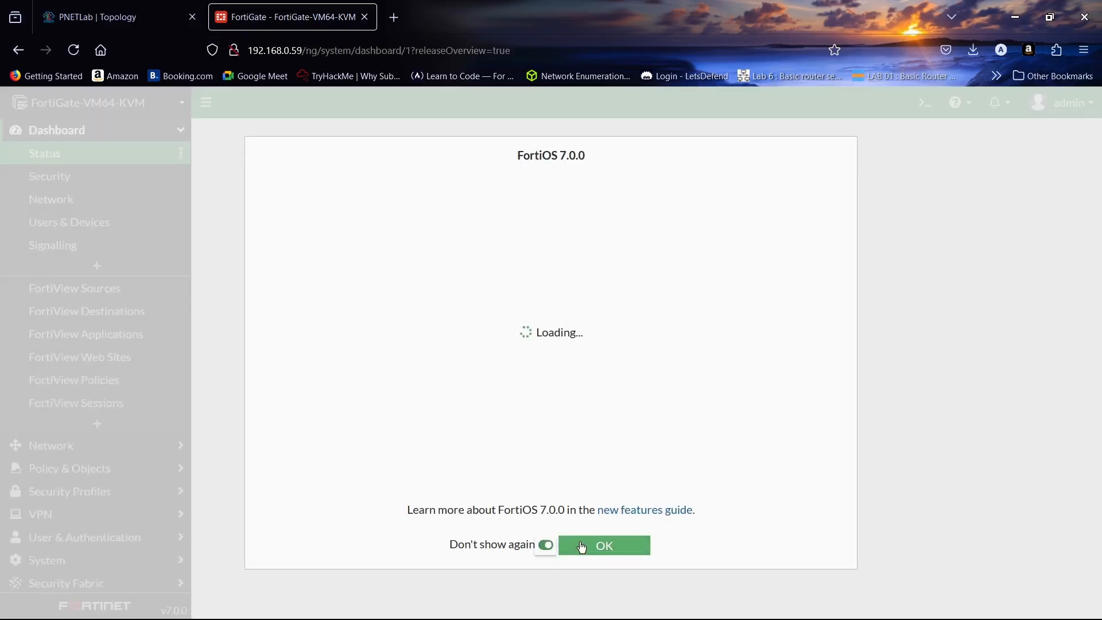
click(582, 547)
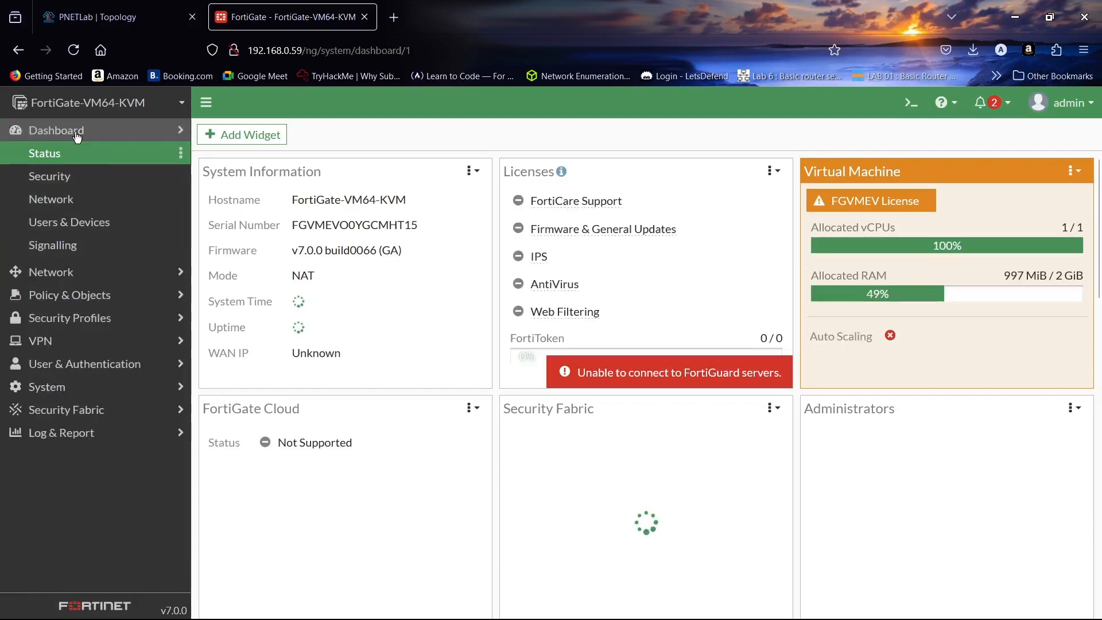
click(78, 132)
- From Network > Interfaces, choose Create New > Interface
click(71, 153)
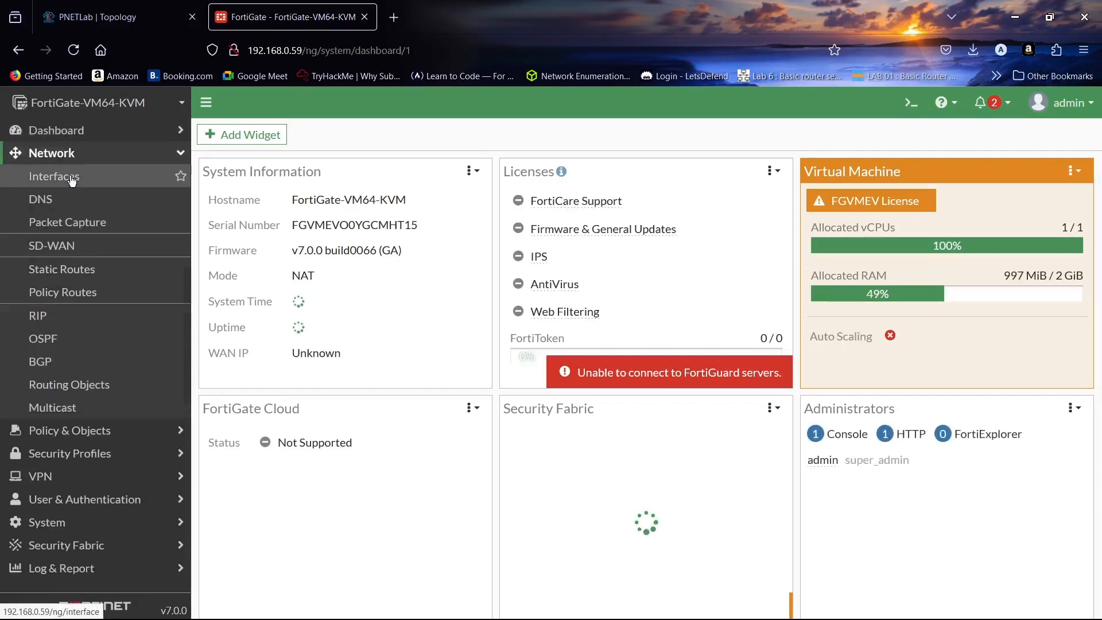
click(71, 178)
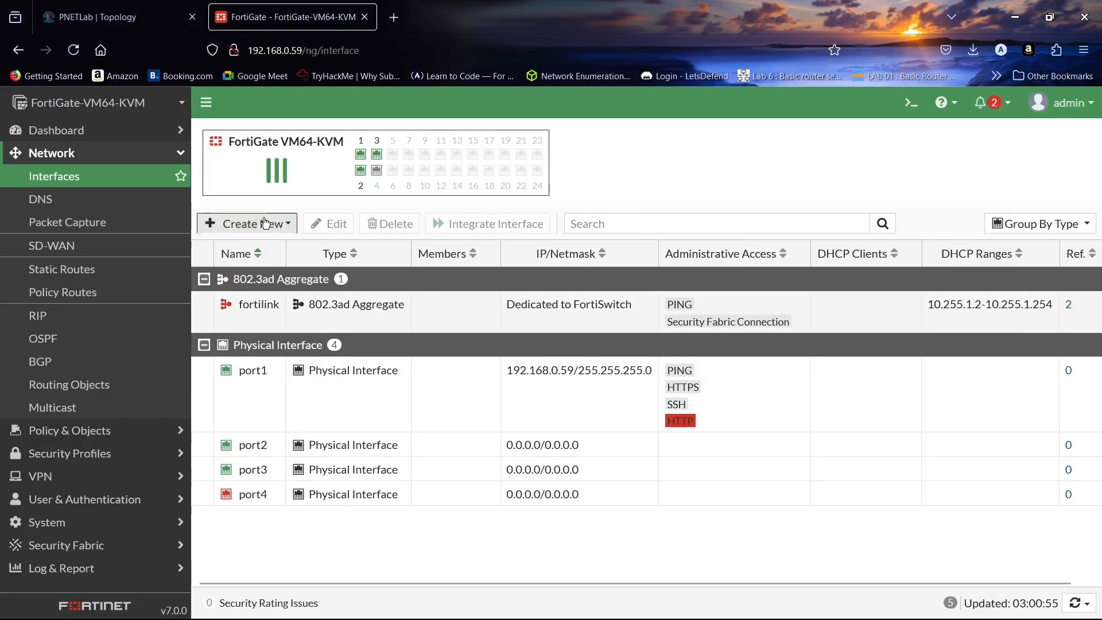
click(258, 225)
click(251, 242)
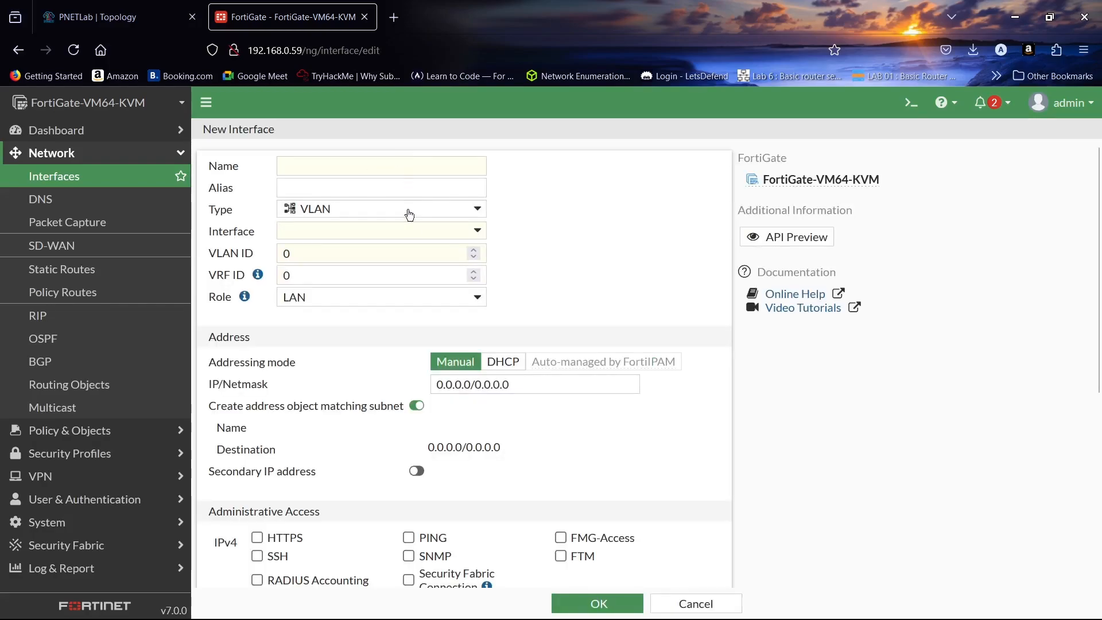
- Make the new interface an 802.3ad Aggregate with name and alias 'Aggregate'
click(463, 210)
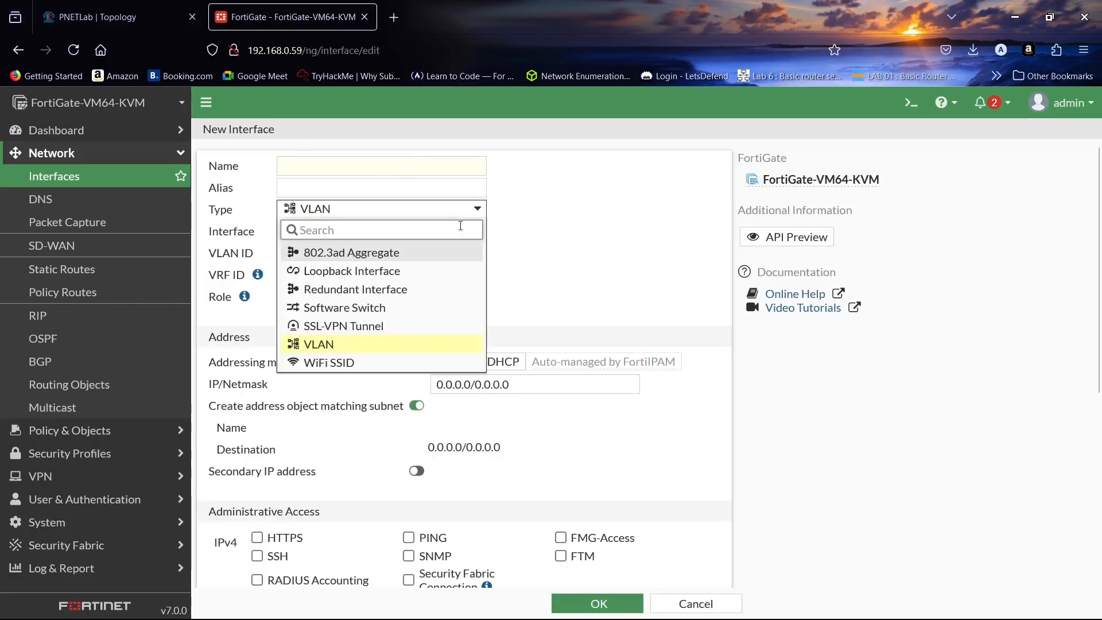
click(457, 253)
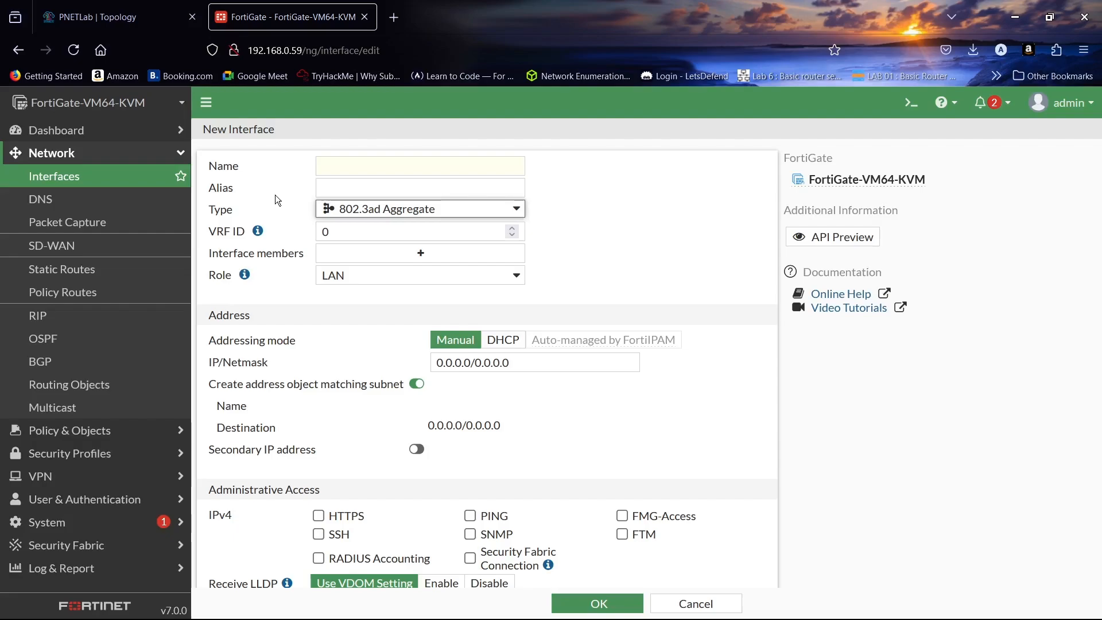
click(366, 175)
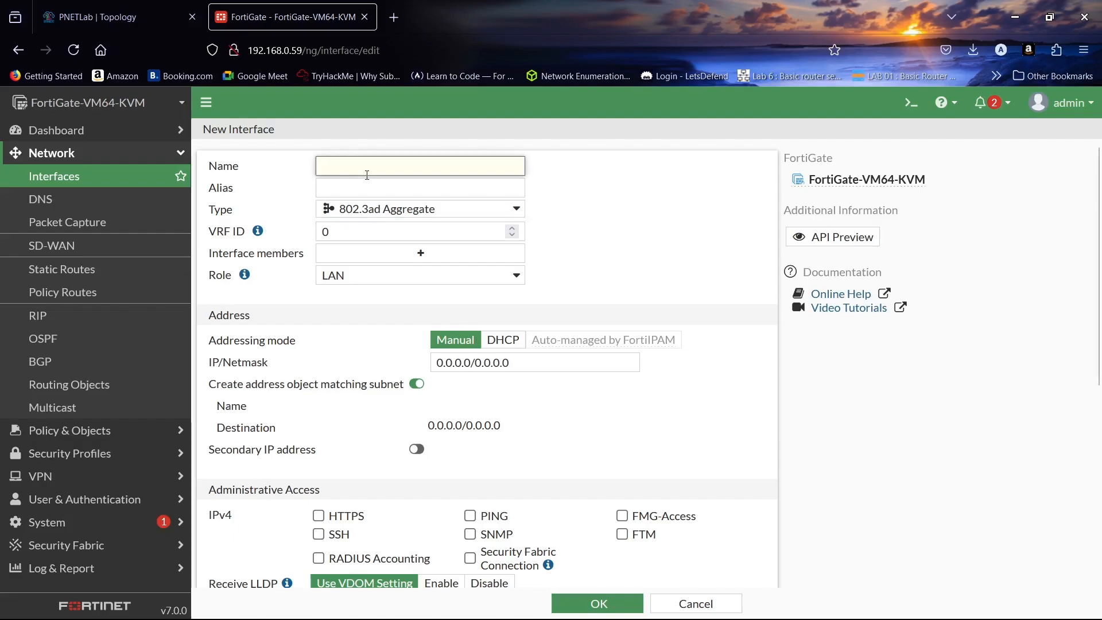
text(Agg)
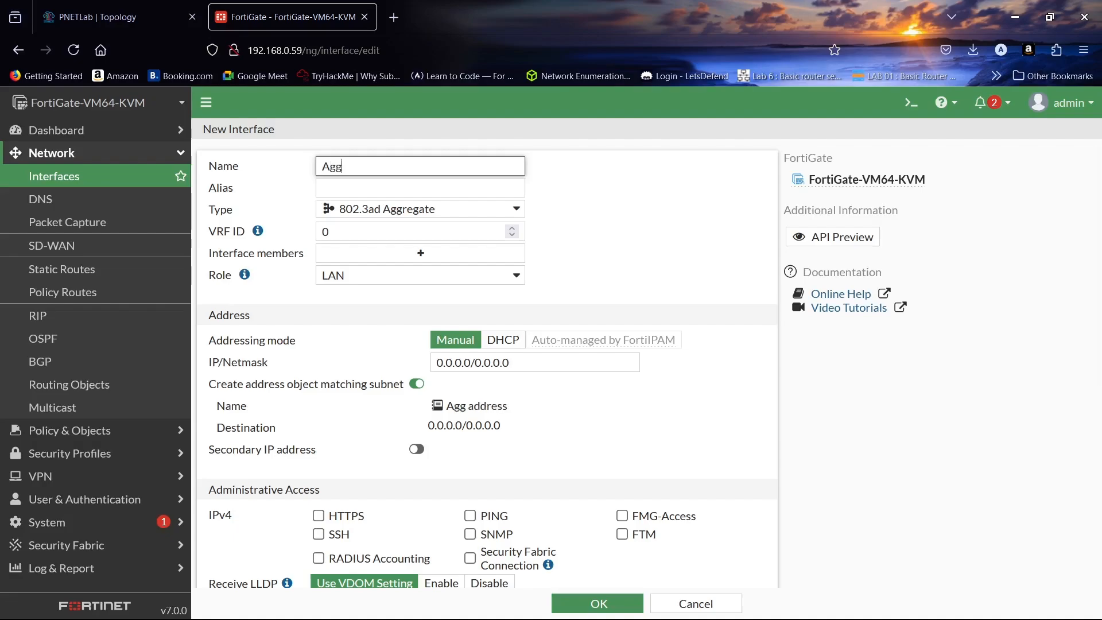
text(regate)
drag(406, 167, 322, 160)
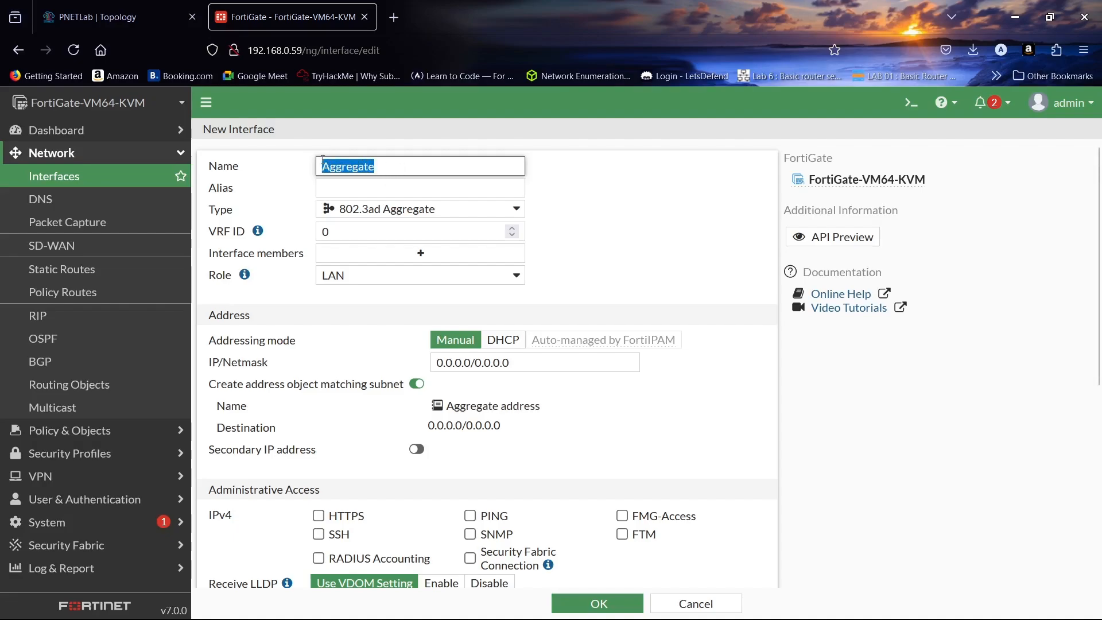
key(ctrl+c)
click(348, 190)
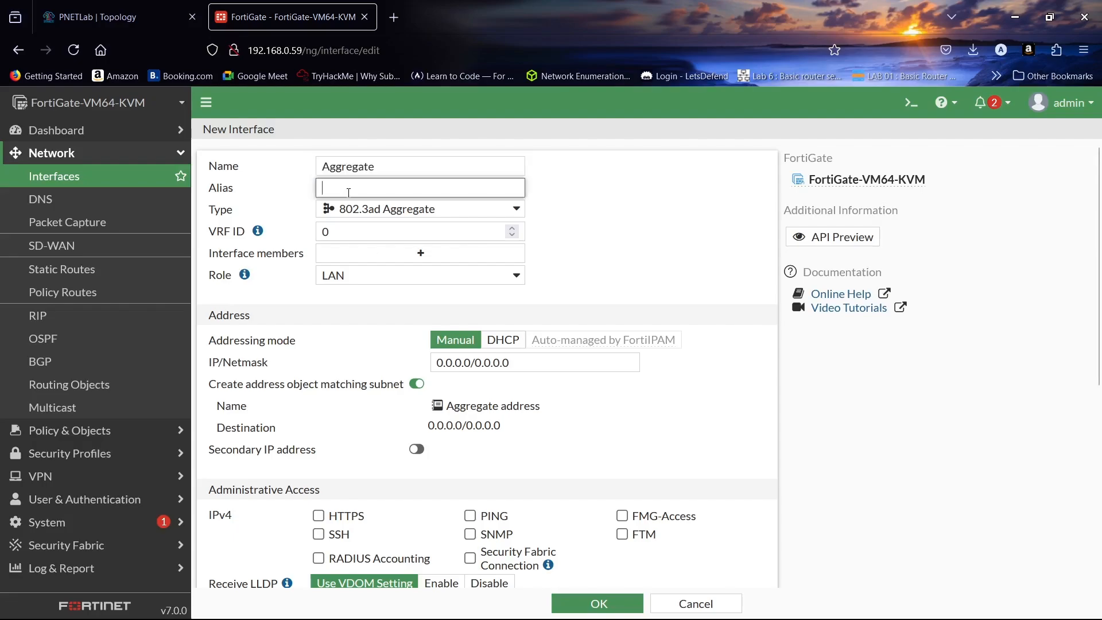
key(ctrl+v)
- Add port2 and port3 as members and set the address to 10.1.1.1/24
scroll(527, 198, down, 2)
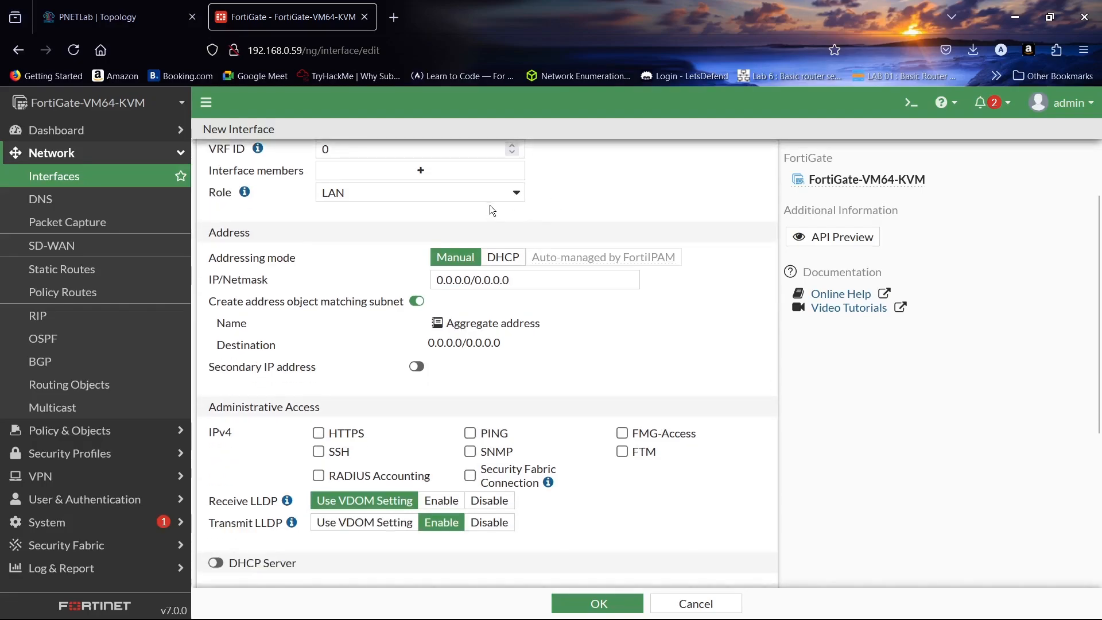
scroll(491, 205, up, 2)
click(421, 255)
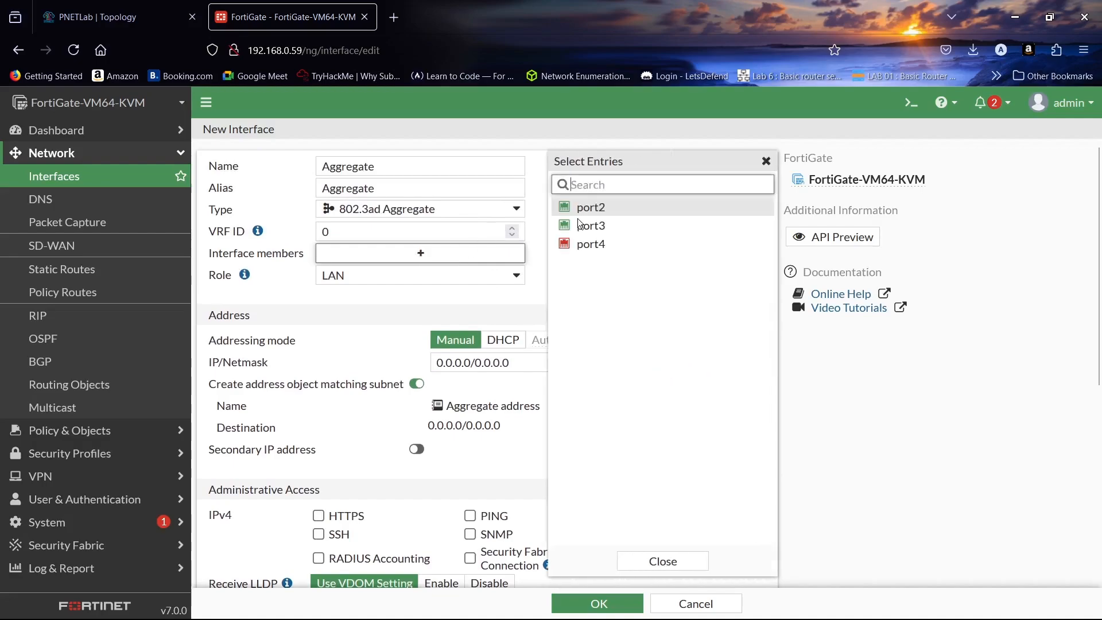
click(680, 213)
click(678, 225)
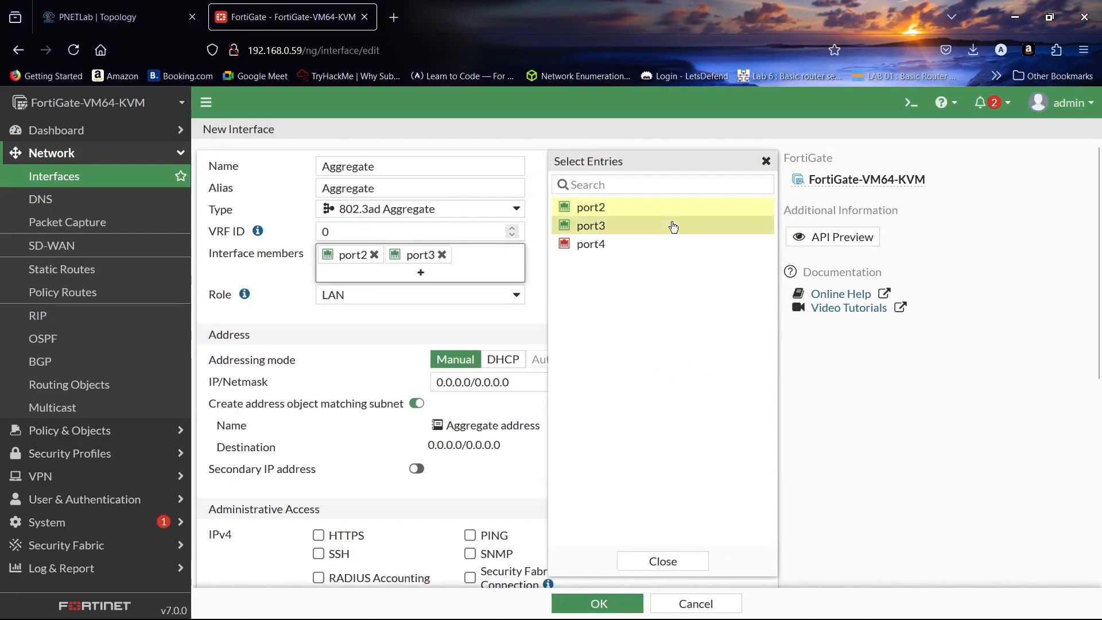
click(660, 559)
scroll(656, 269, down, 2)
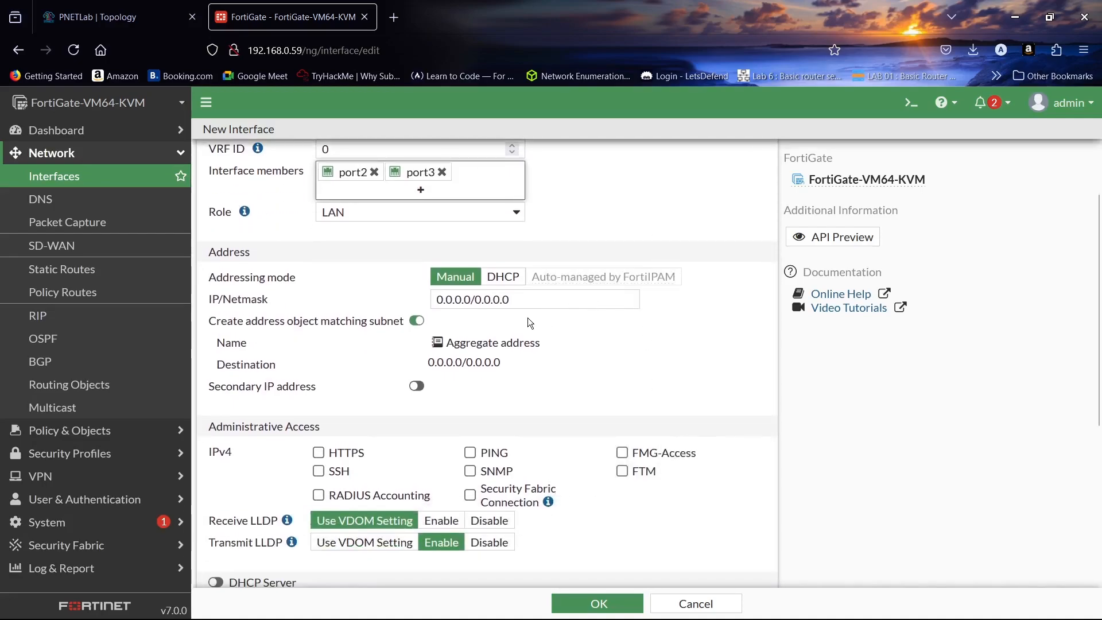
triple_click(532, 300)
text(10.)
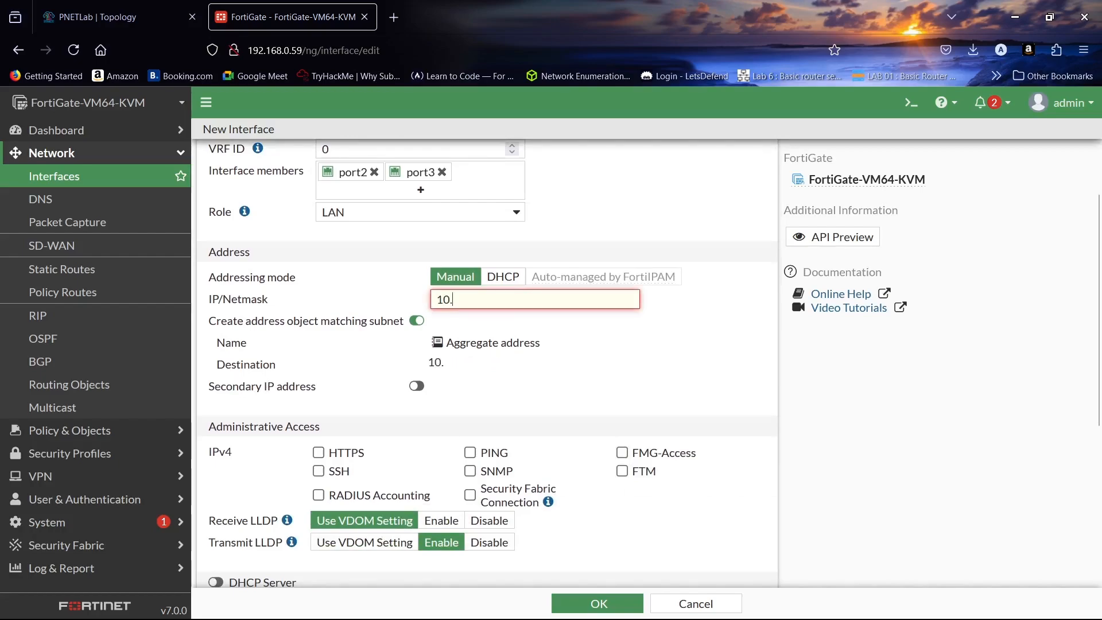
text(1.1.1/24)
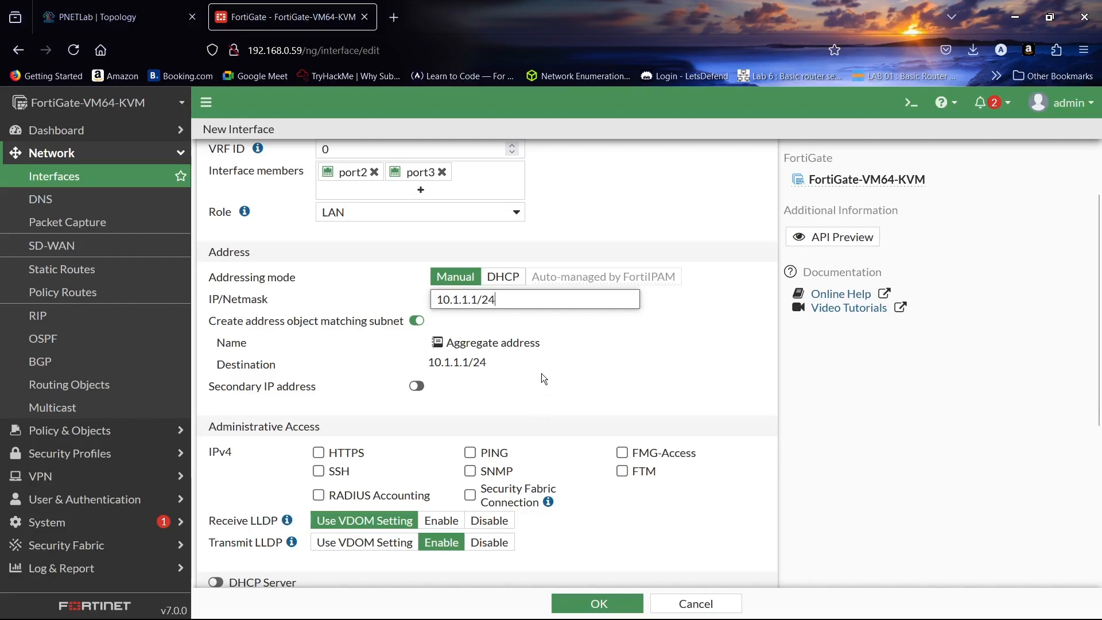
- Allow PING and HTTPS, enable the DHCP server, and save the interface
scroll(542, 373, down, 4)
click(470, 287)
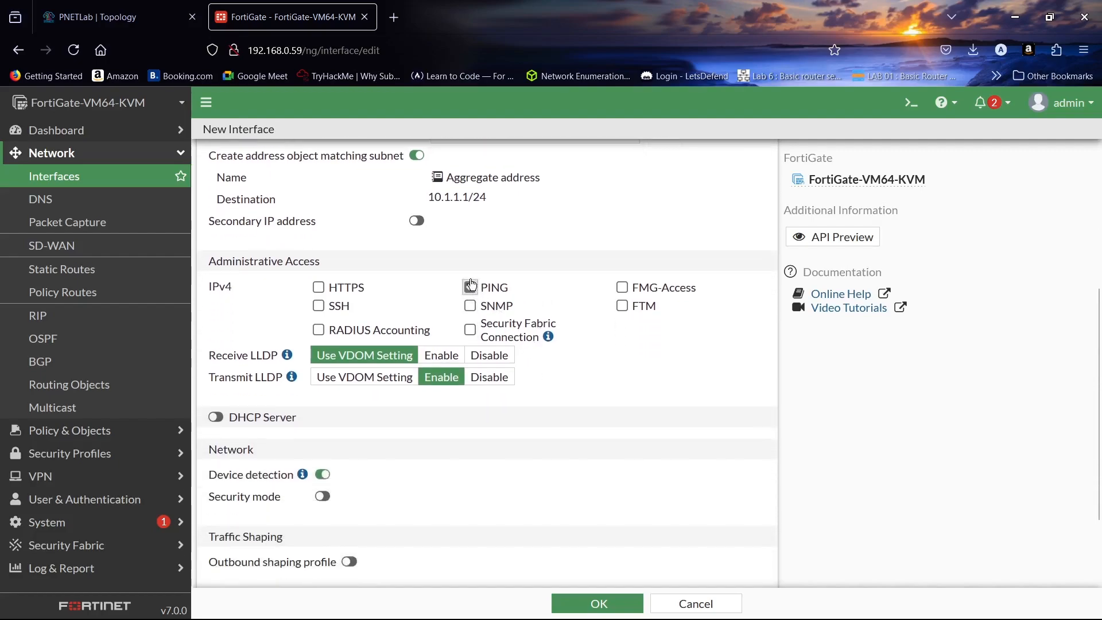
click(319, 287)
scroll(395, 263, down, 3)
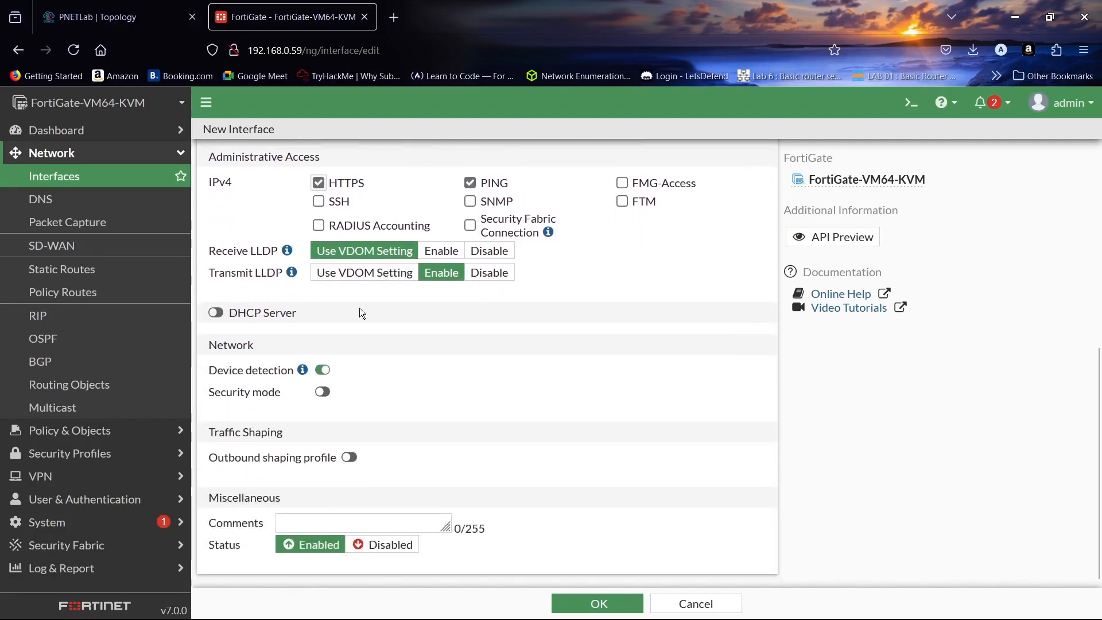
click(216, 314)
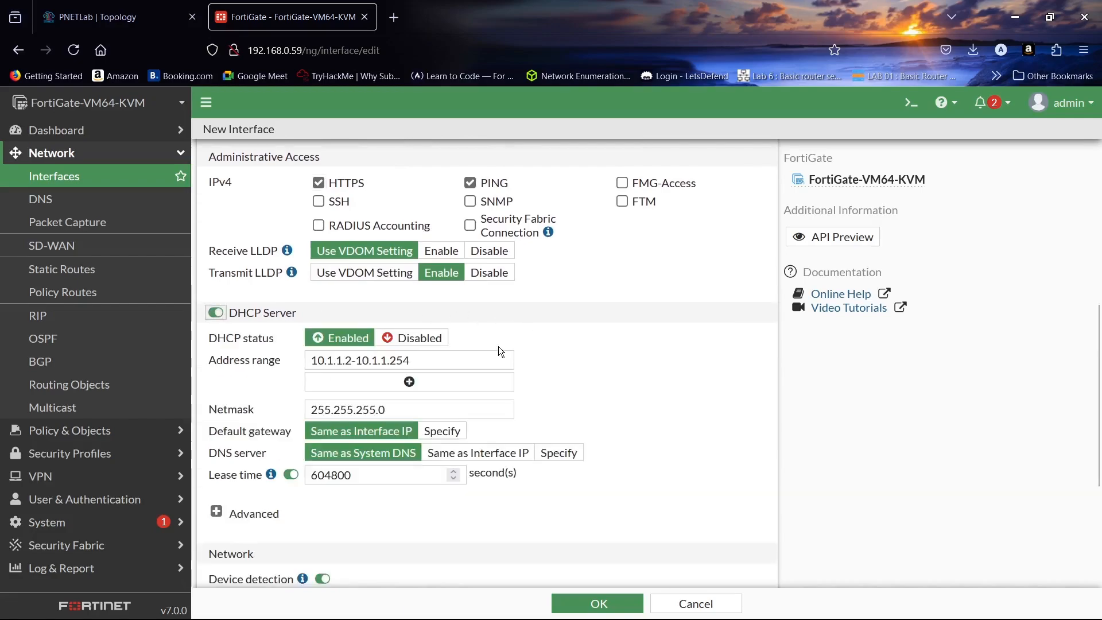
scroll(604, 325, down, 5)
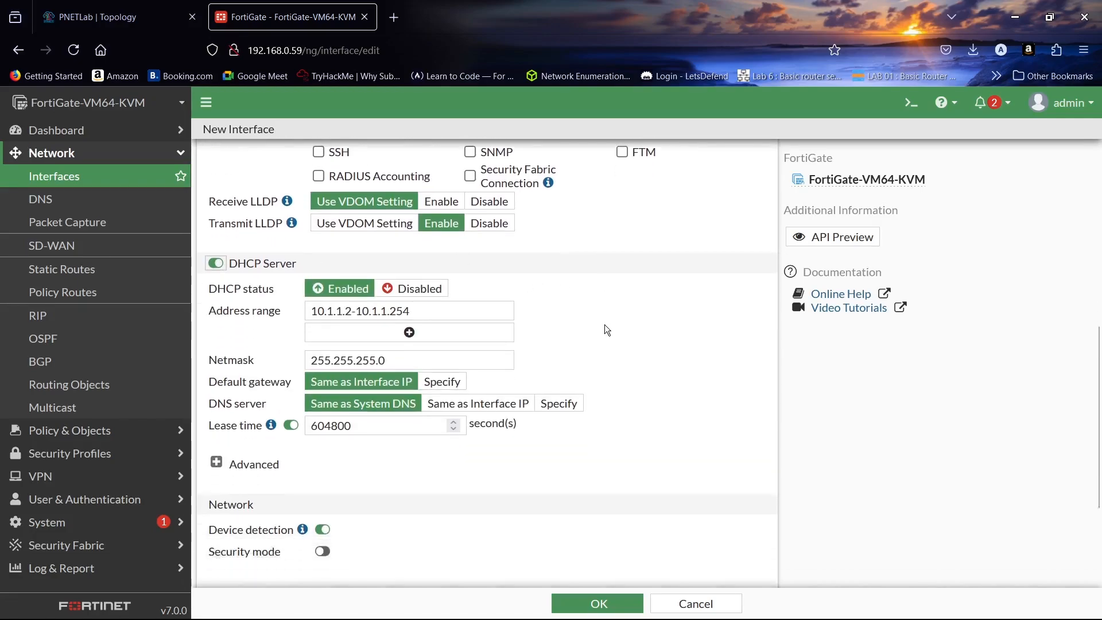
click(603, 600)
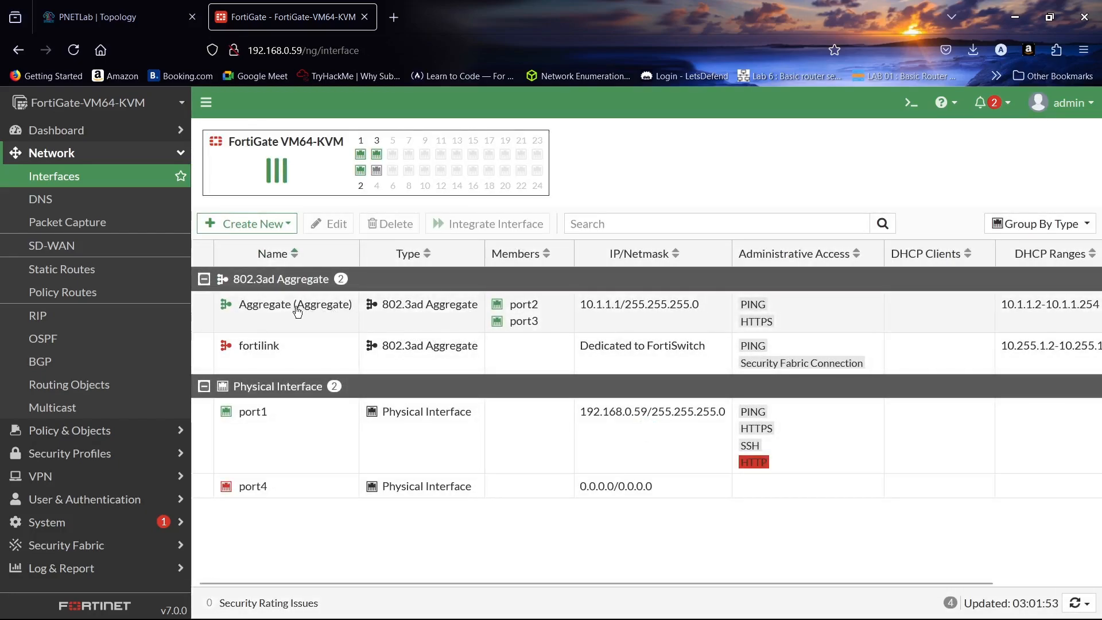
mouse_move(290, 307)
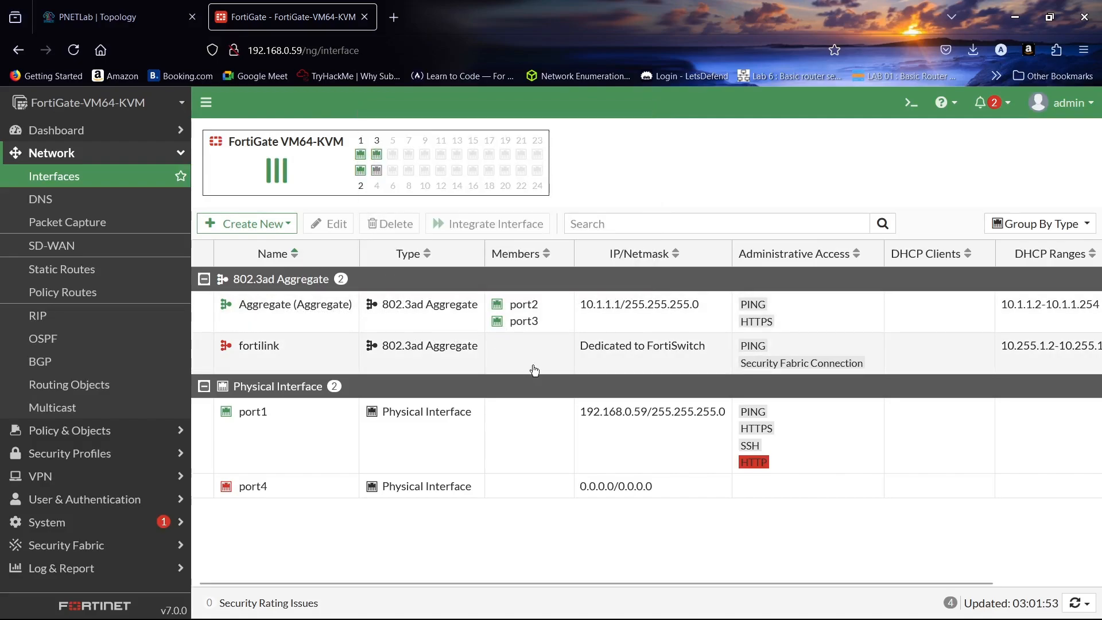
- Create a default static route via gateway 192.168.0.1 on port1
click(83, 270)
click(234, 135)
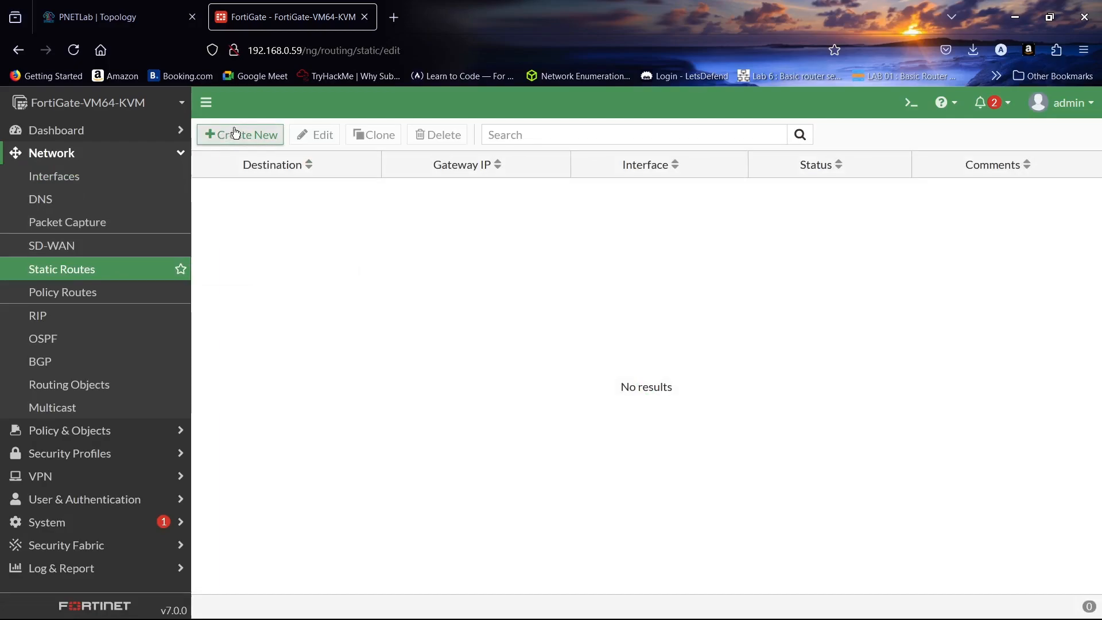
click(463, 233)
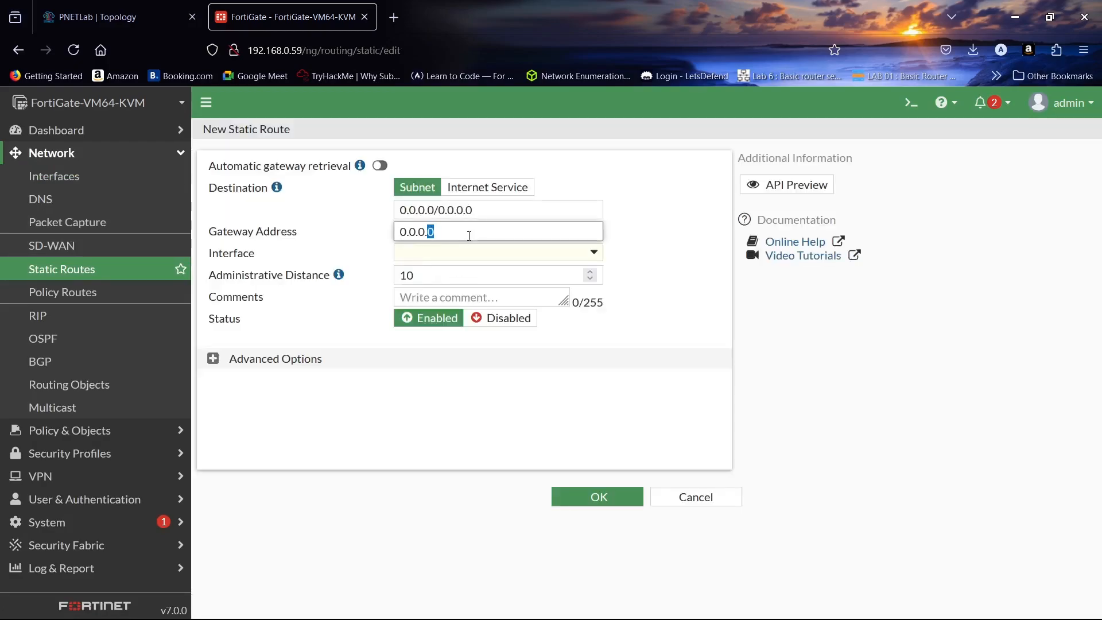
key(ctrl+a)
text(192.168.0.1)
click(650, 343)
click(623, 492)
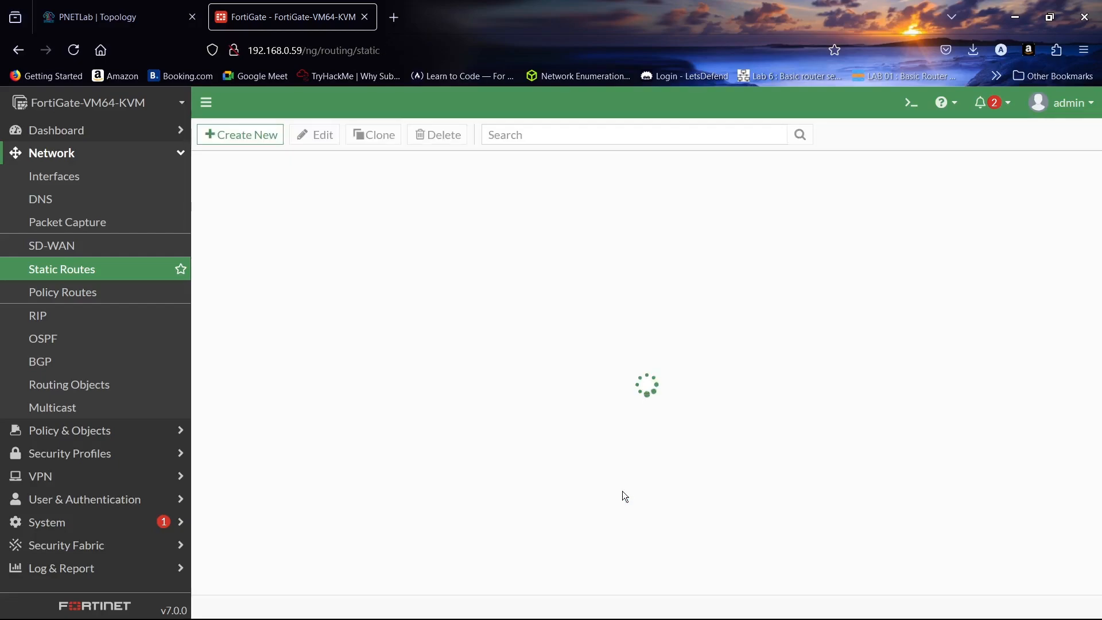
- Go to Policy & Objects > Firewall Policy
click(83, 153)
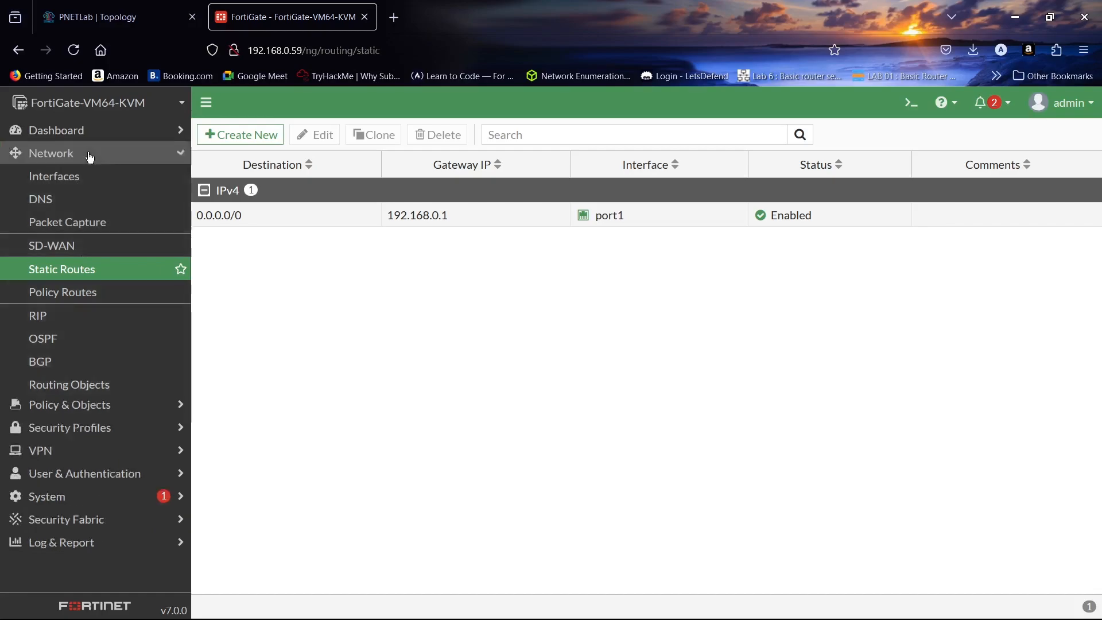
click(84, 176)
click(85, 198)
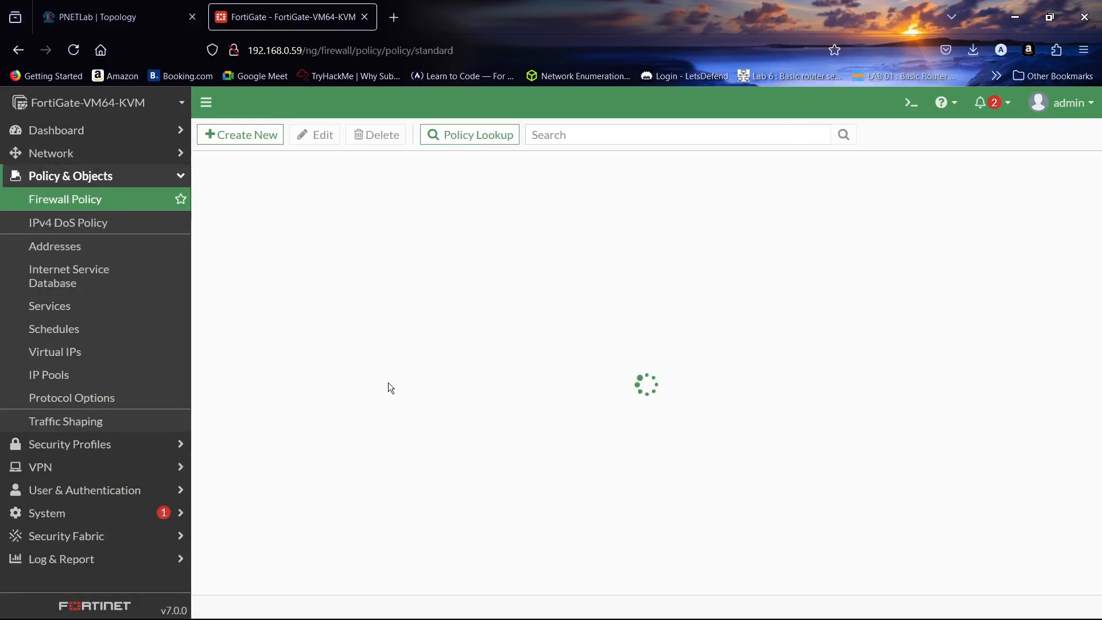
- Start a new LAN-WAN policy with Aggregate as incoming and port1 as outgoing interface
click(238, 136)
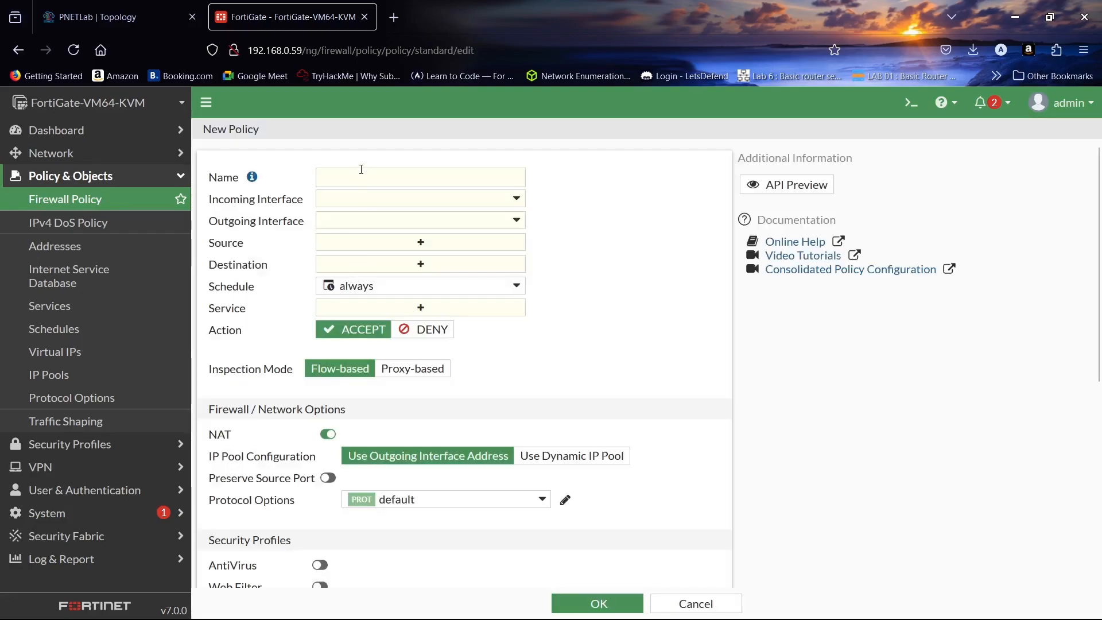
click(358, 175)
key(Caps_Lock)
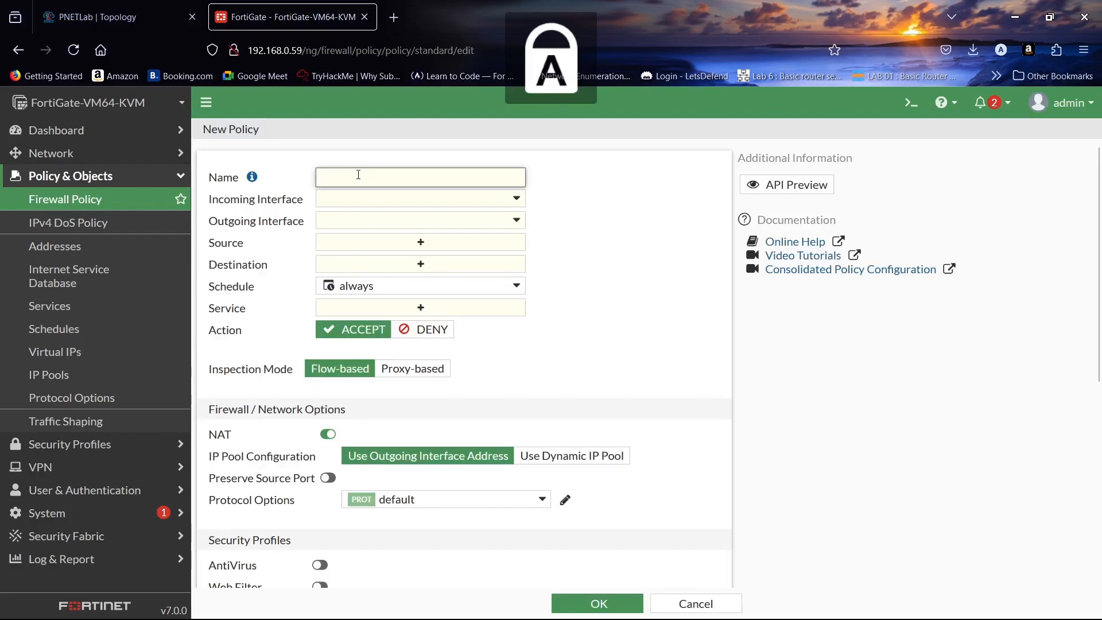
text(LAN-WAN)
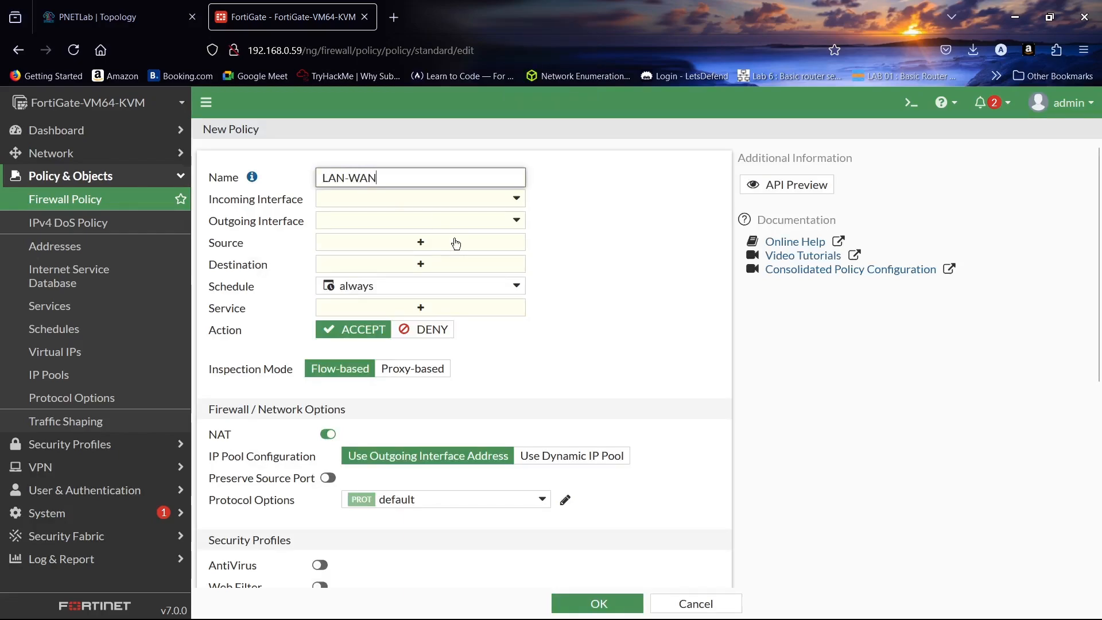
click(476, 202)
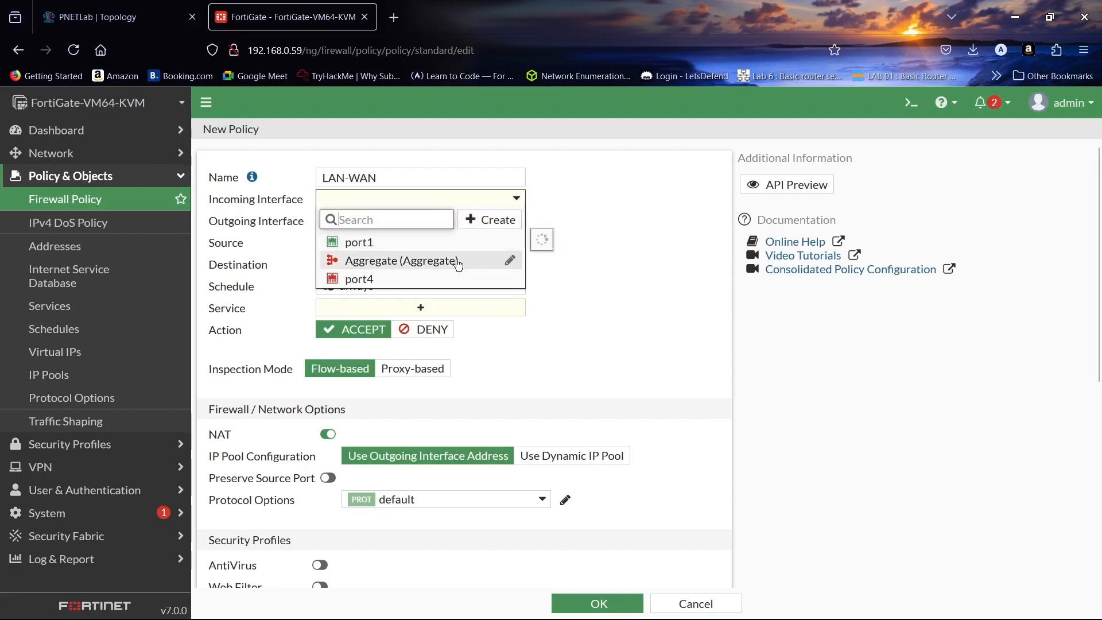
mouse_move(458, 263)
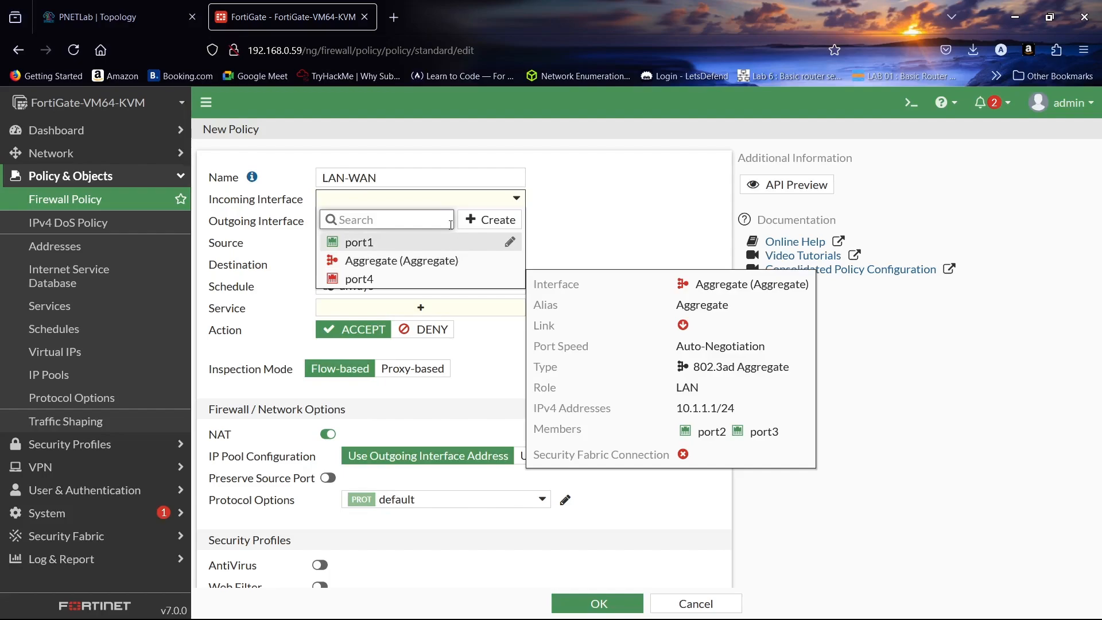
click(441, 262)
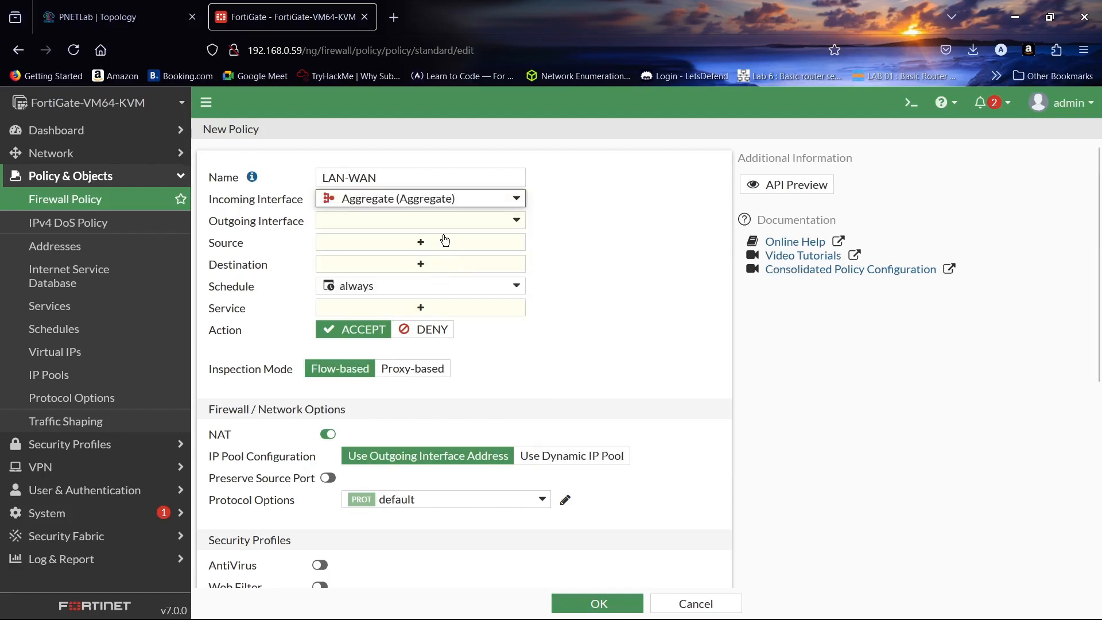
click(425, 222)
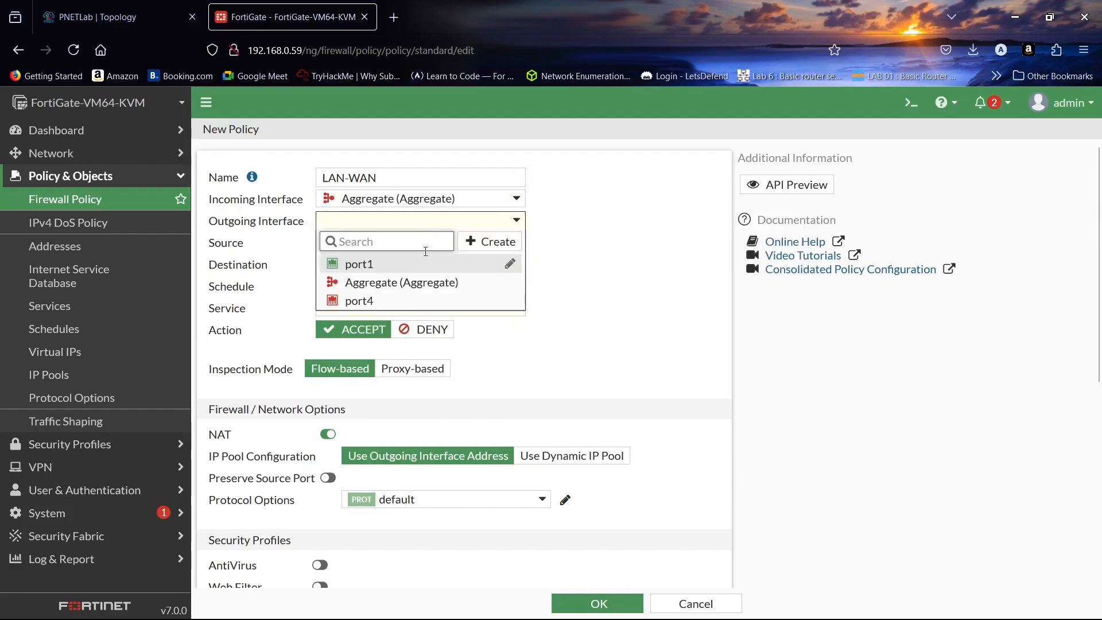
click(425, 267)
- Allow all sources, all destinations and ALL services, log all sessions, and save the policy
click(437, 242)
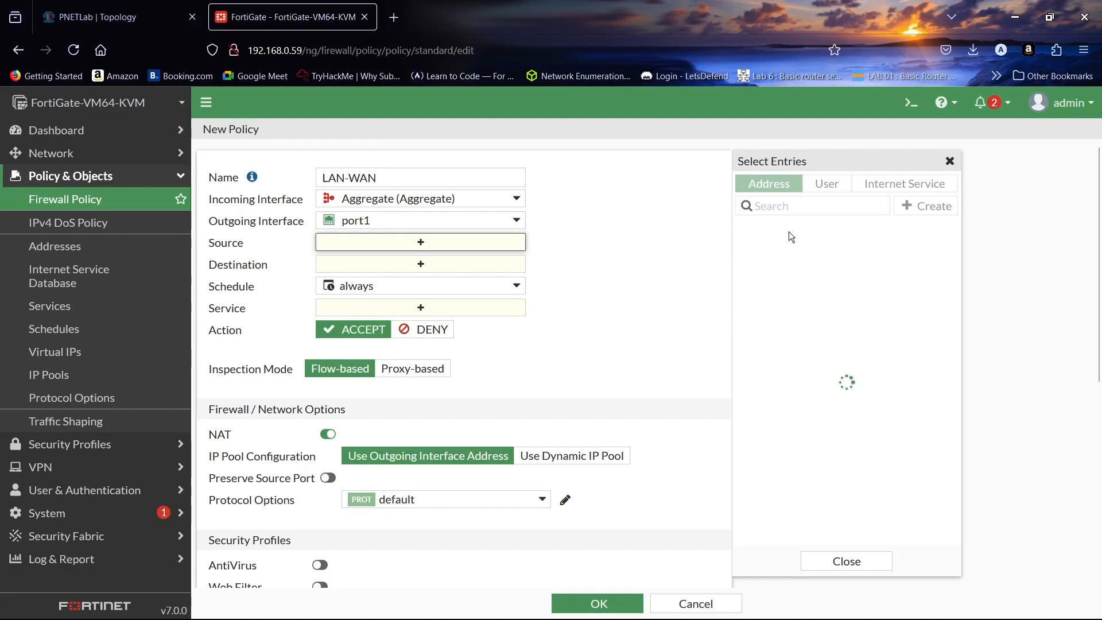
click(776, 269)
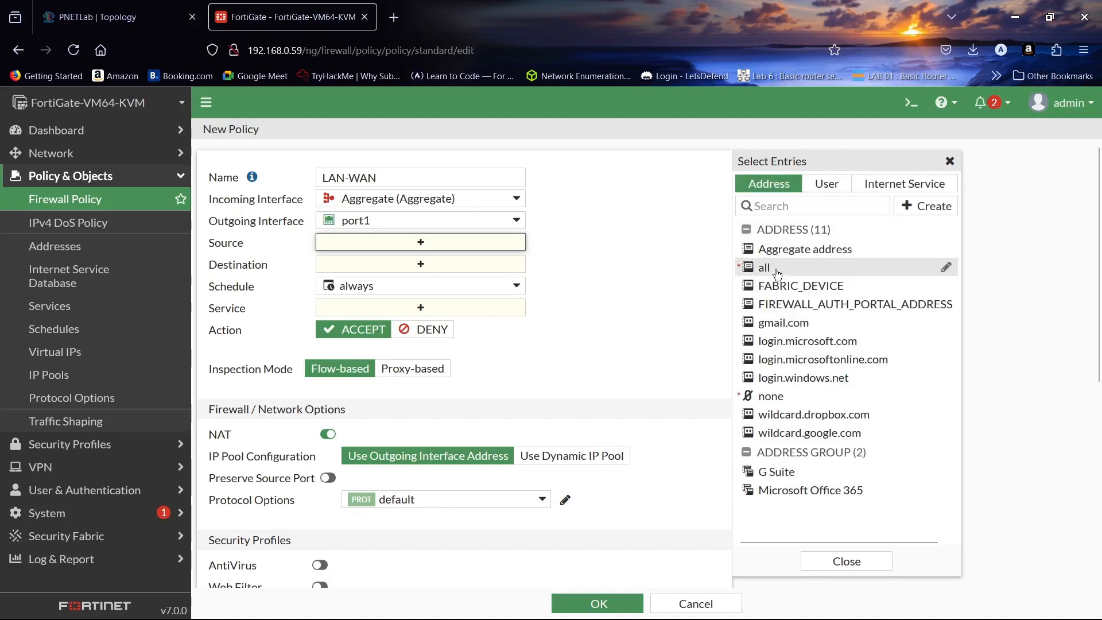
click(500, 278)
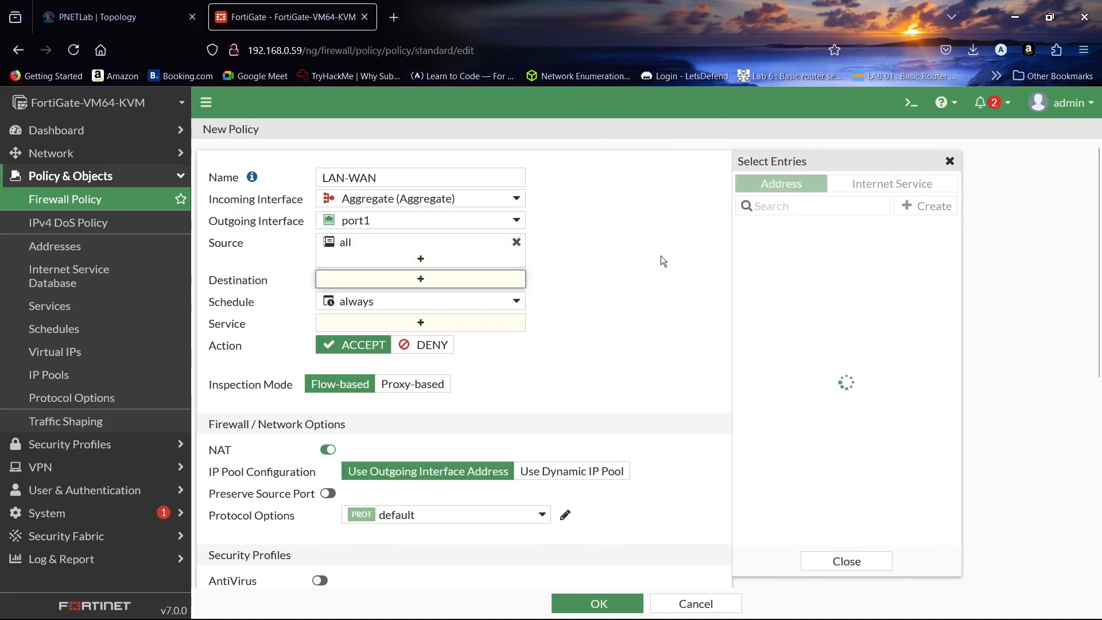
click(801, 267)
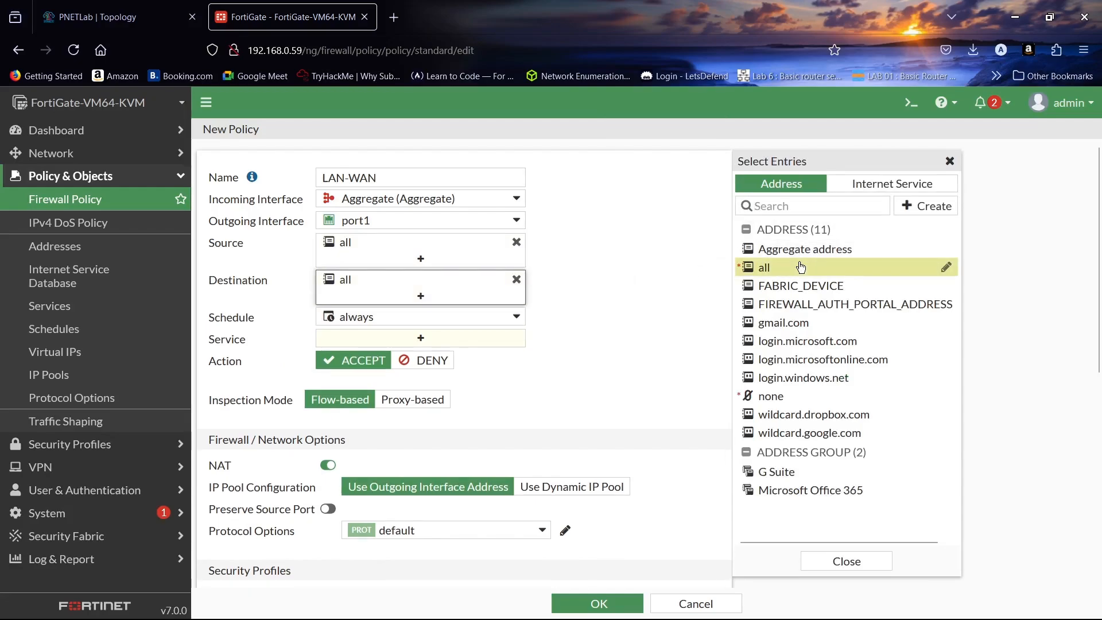
click(469, 336)
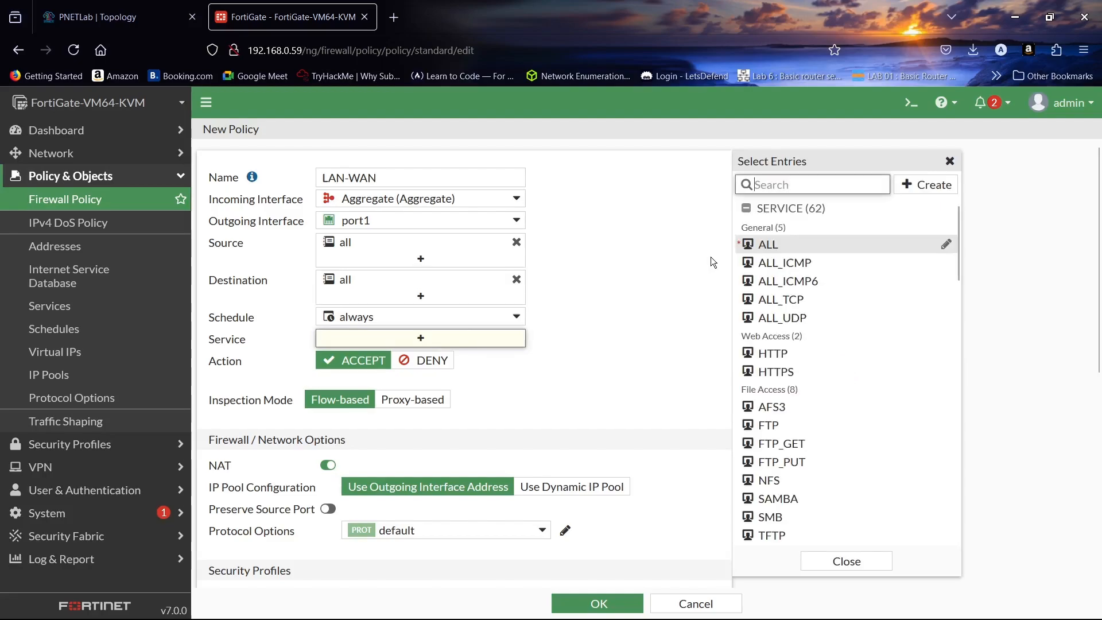
click(747, 251)
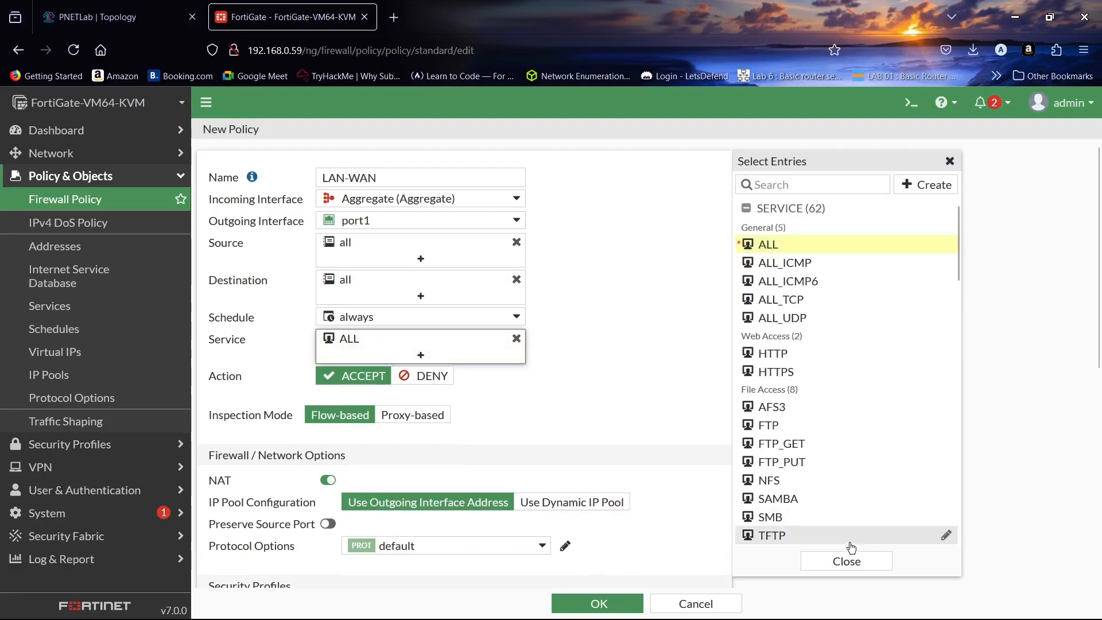
click(829, 561)
scroll(579, 296, down, 5)
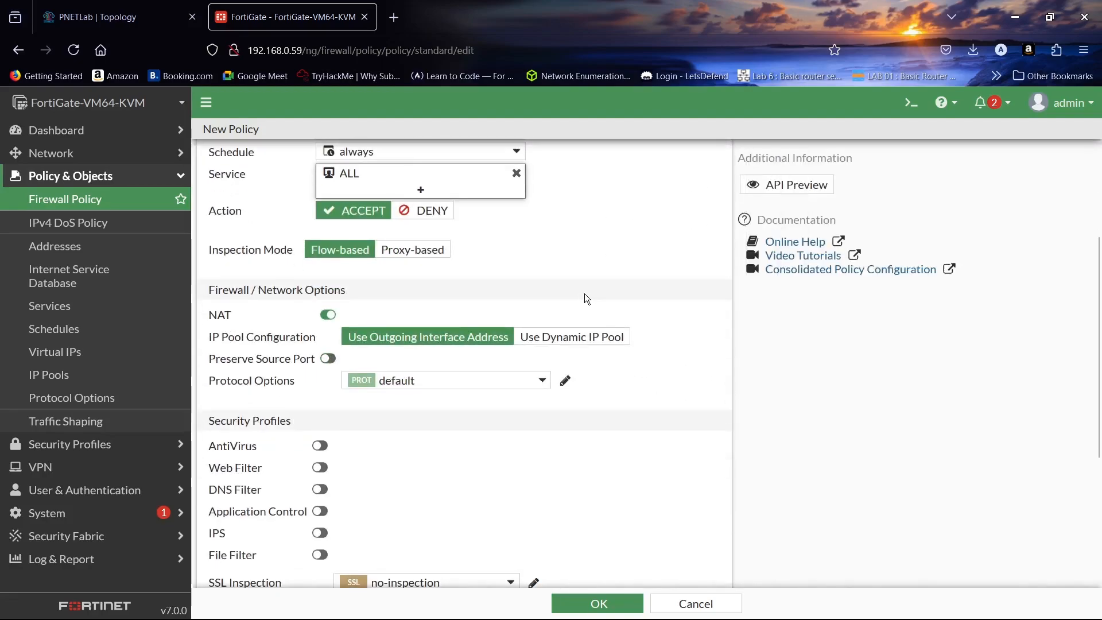
scroll(576, 297, down, 1)
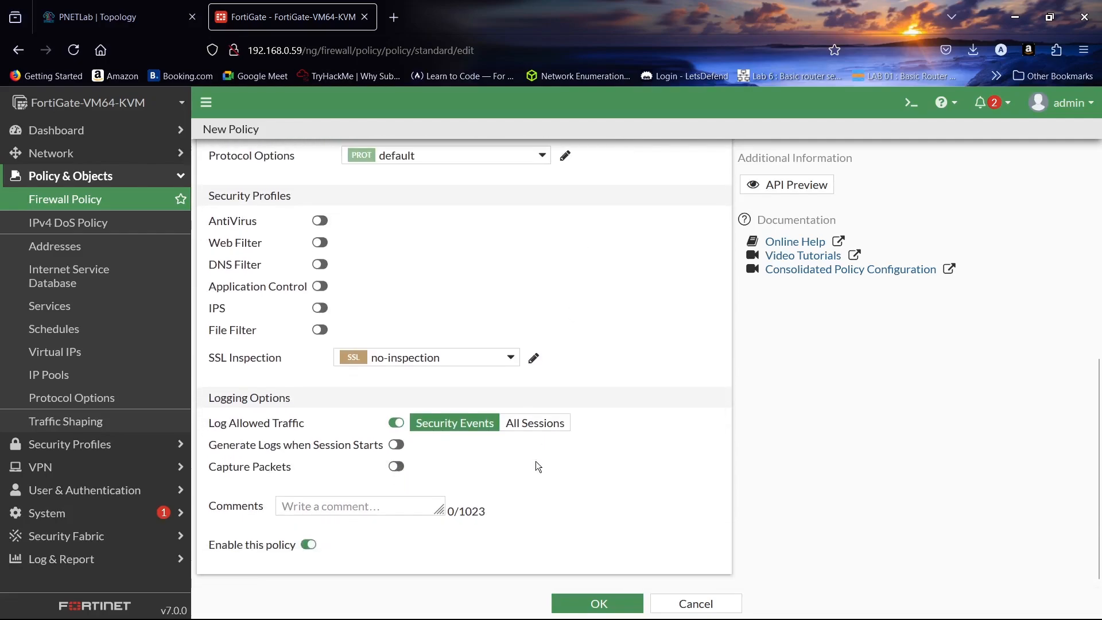
click(534, 422)
click(594, 603)
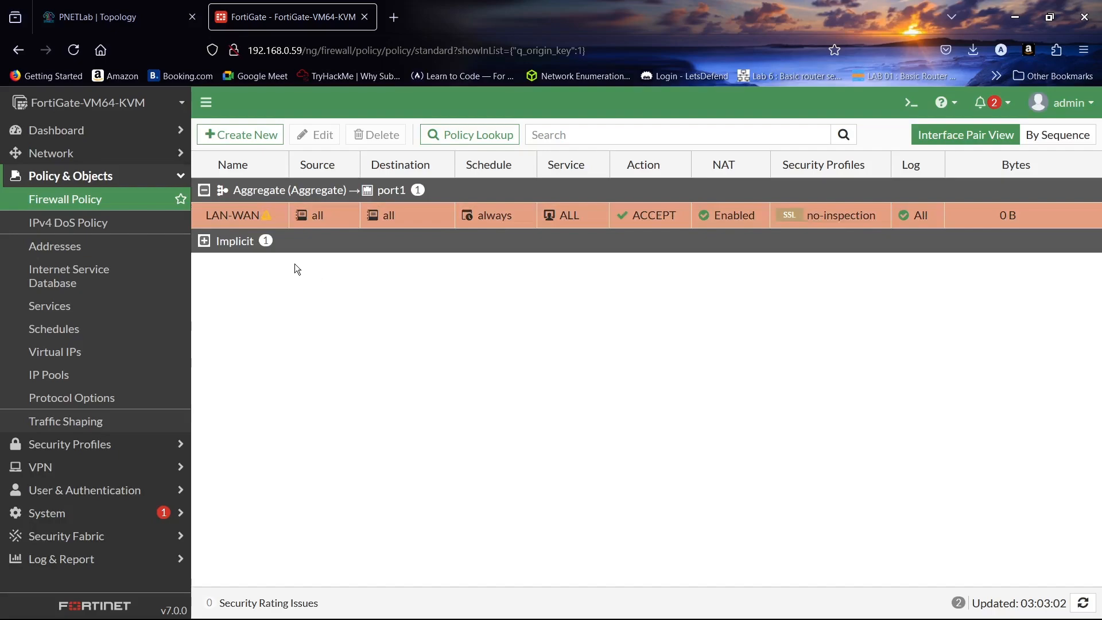
- Start another policy with port1 incoming and Aggregate outgoing
click(245, 134)
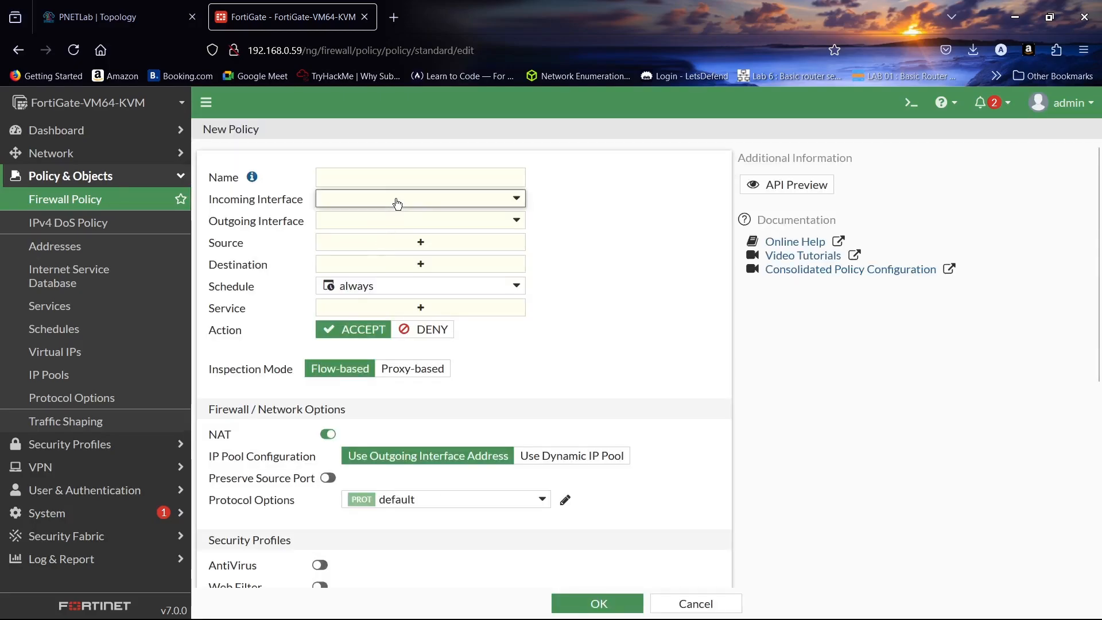
click(397, 204)
click(408, 245)
click(407, 225)
click(424, 284)
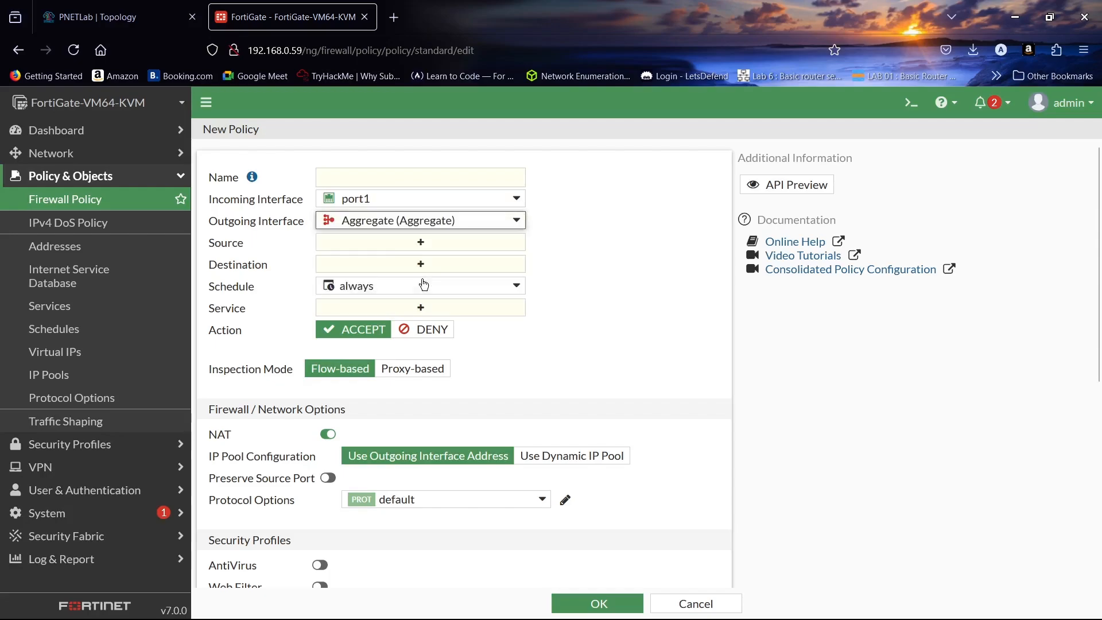
- Use all source and destination addresses and ALL services, logging all sessions
click(432, 246)
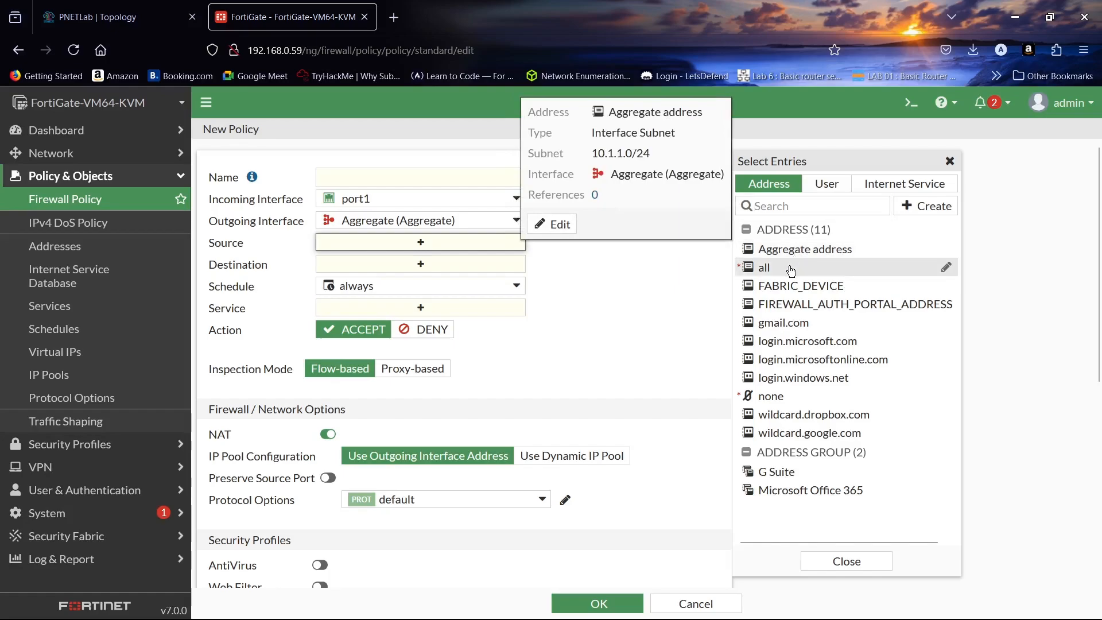
click(790, 268)
click(480, 277)
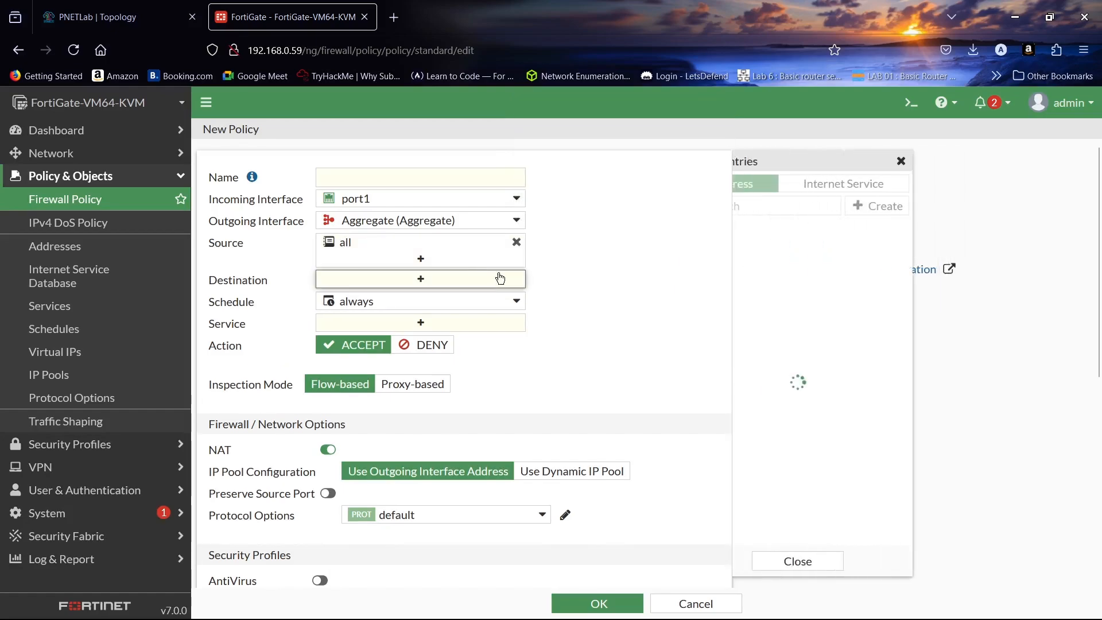
click(764, 268)
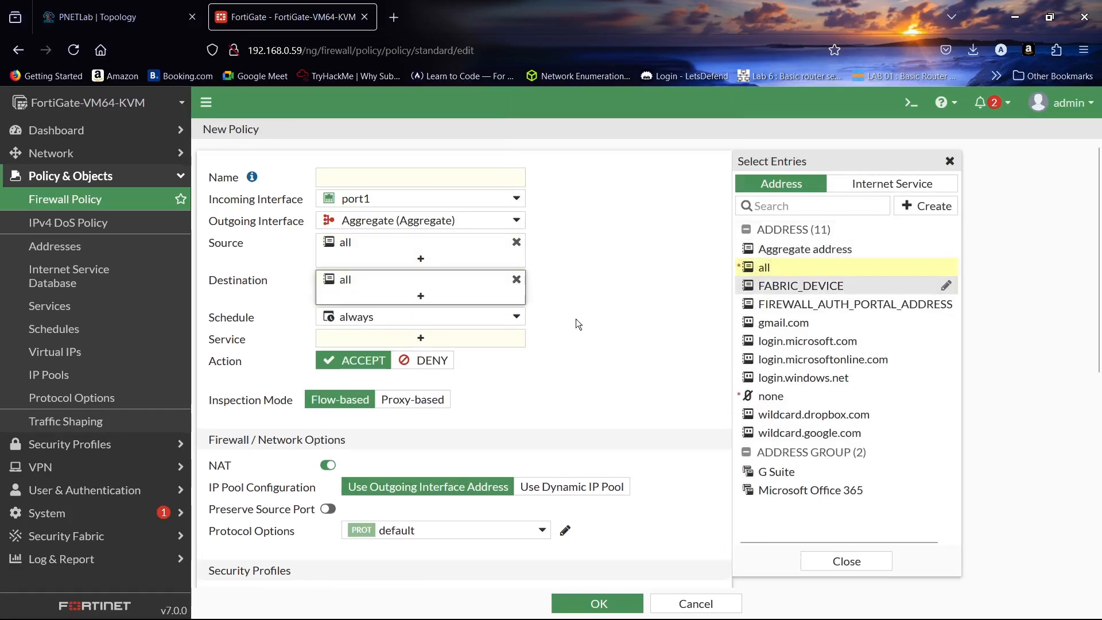
click(498, 338)
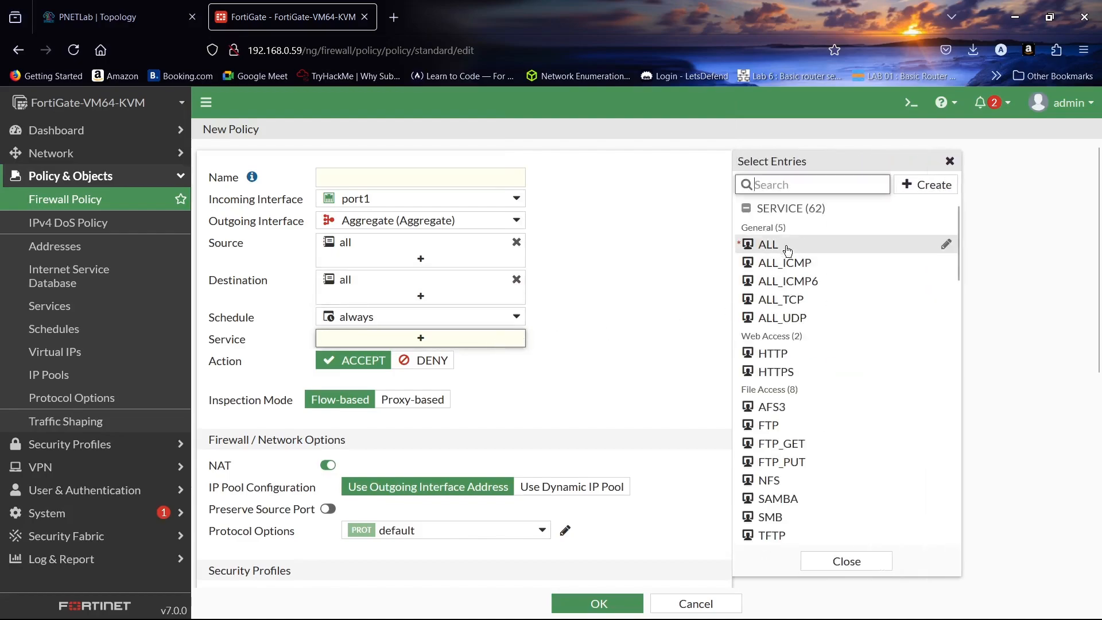
click(787, 247)
click(841, 562)
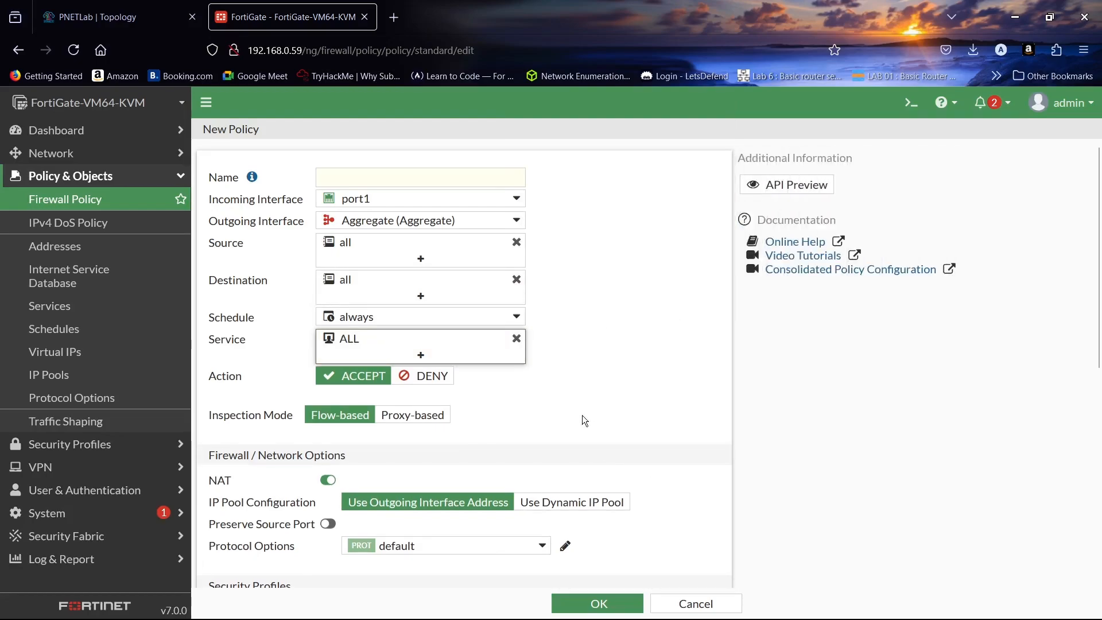
scroll(582, 415, down, 7)
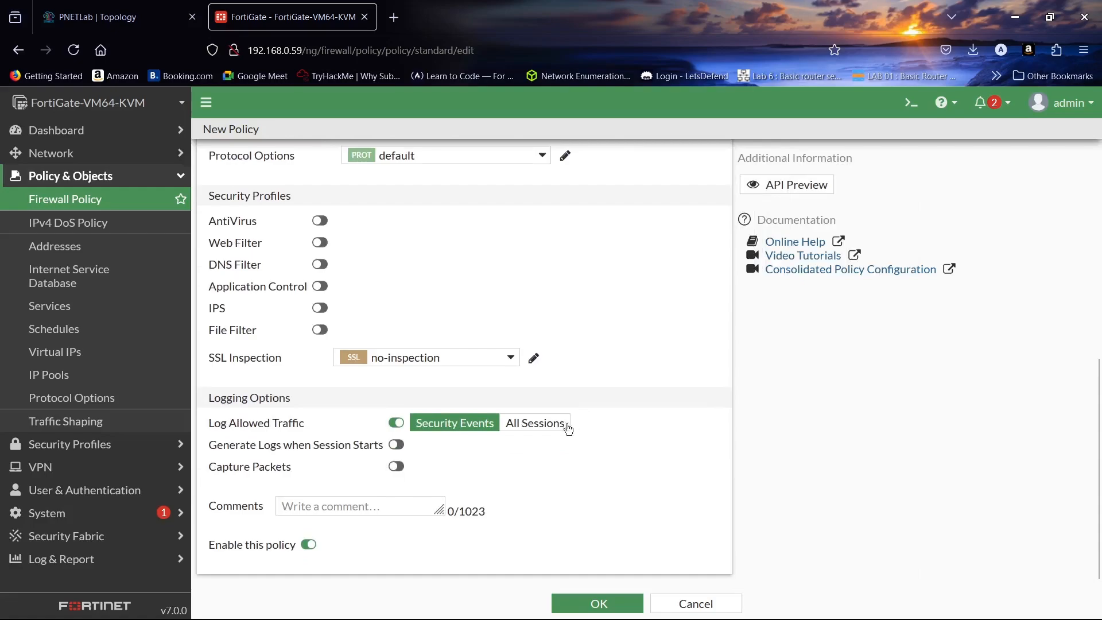
click(567, 425)
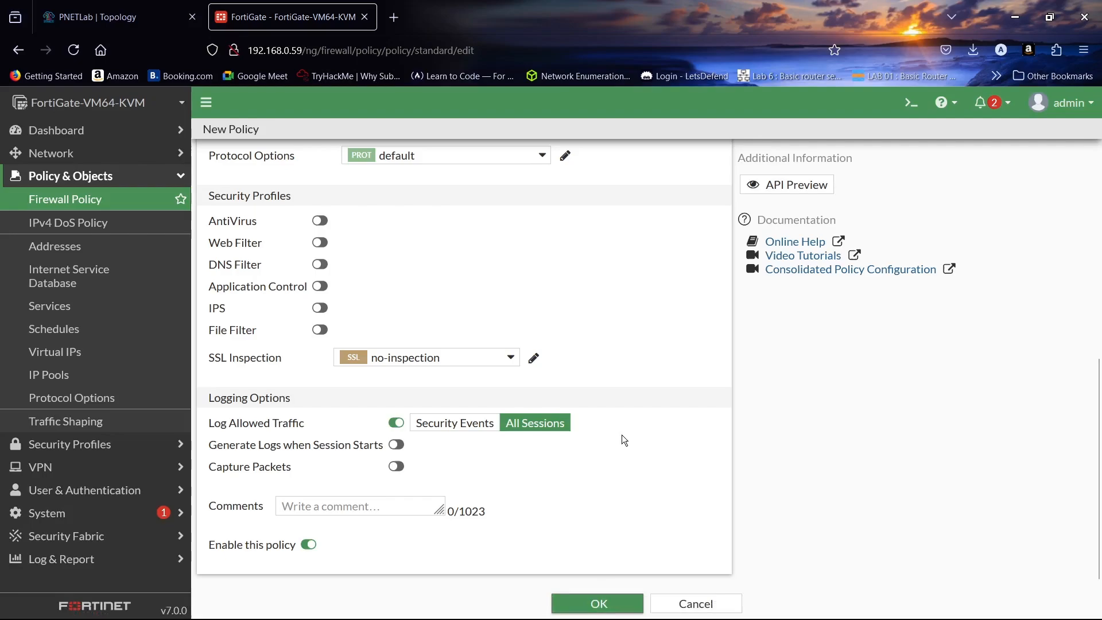
- Name the policy WAN-LAN, save it, and return to the PNETLab topology
scroll(618, 340, up, 6)
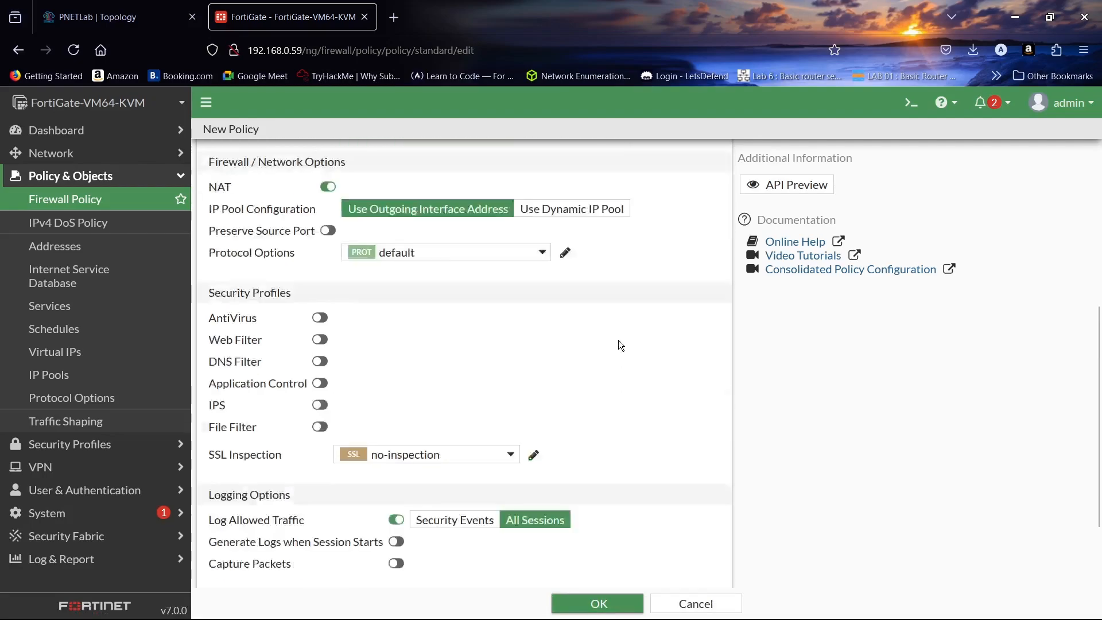
click(413, 173)
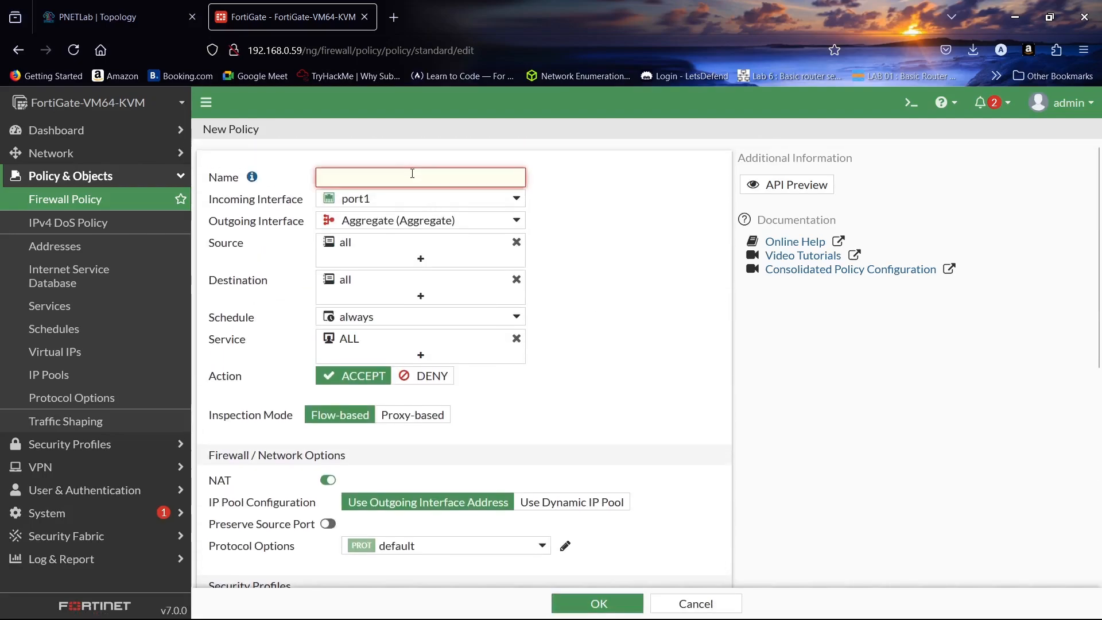
text(wan)
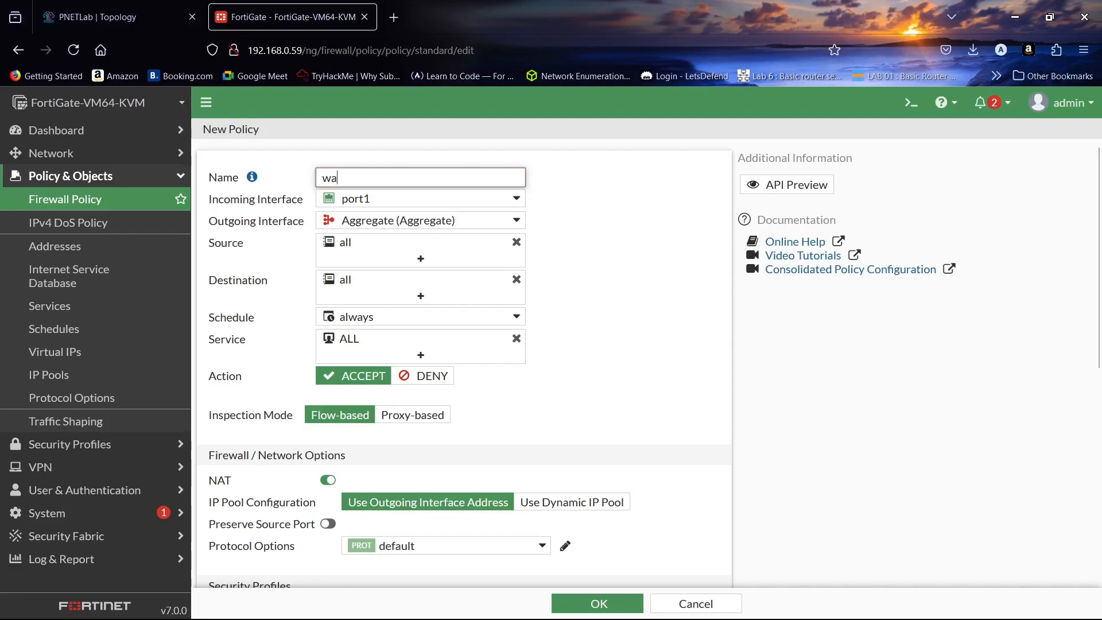
key(BackSpace)
key(BackSpace)
key(BackSpace)
text(WAN-LAN)
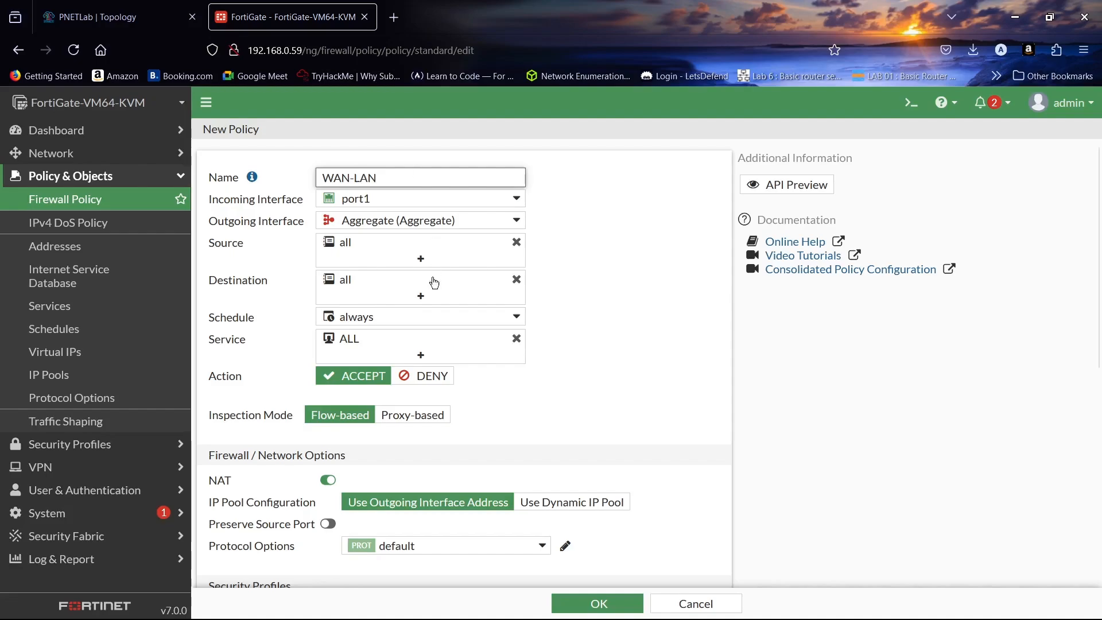
click(597, 603)
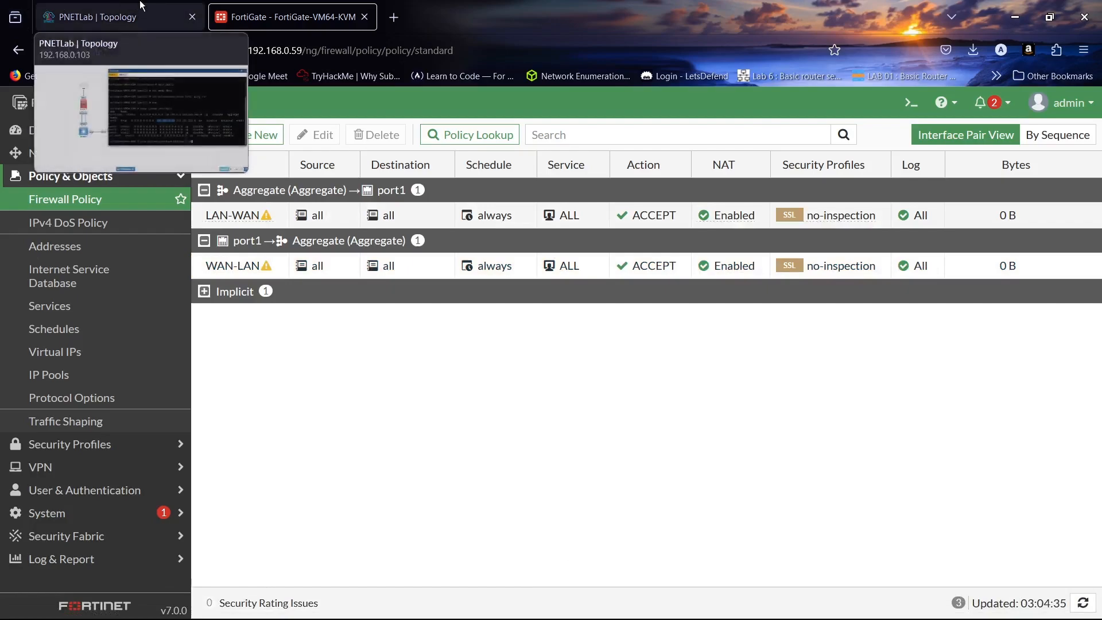
click(69, 17)
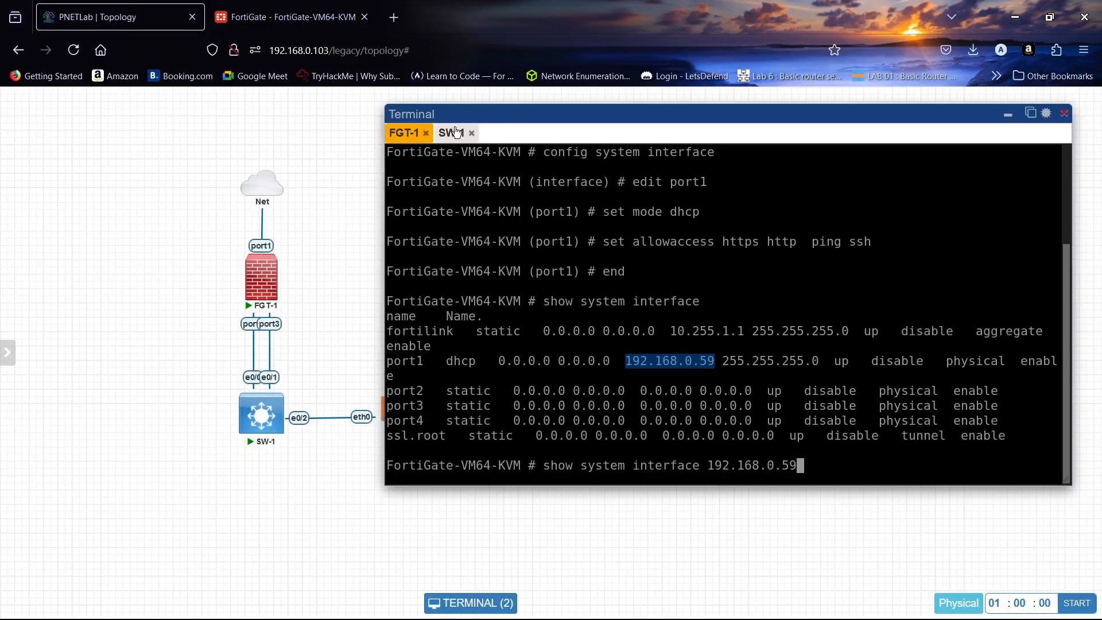
- On SW-1's console, enter privileged and global configuration mode and select interface range e0/0-1
click(458, 133)
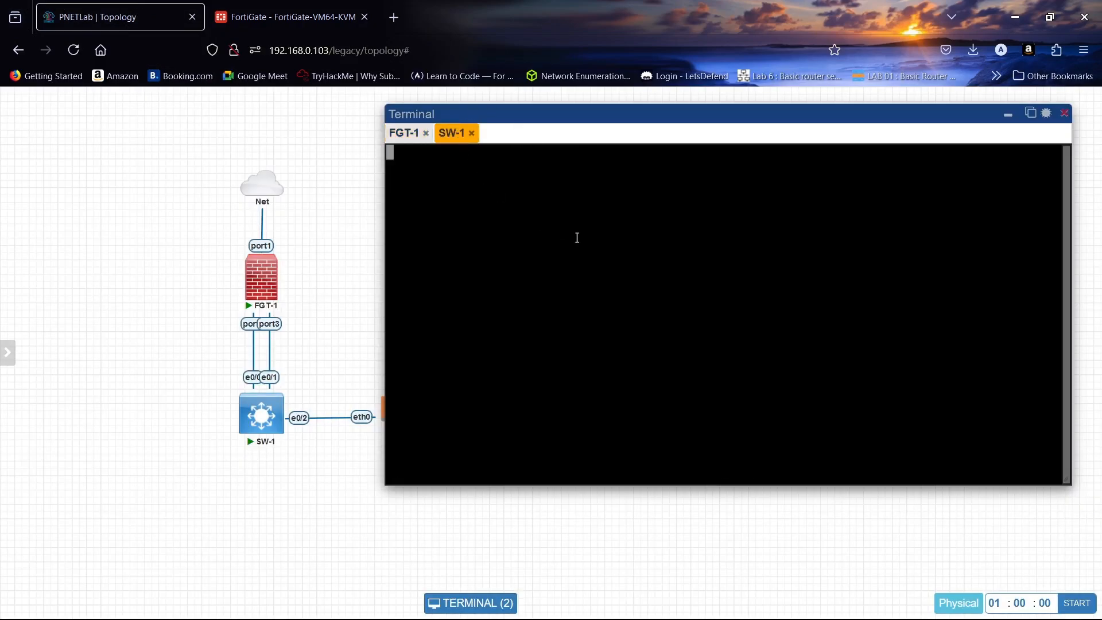
key(Return)
text(EN)
key(Return)
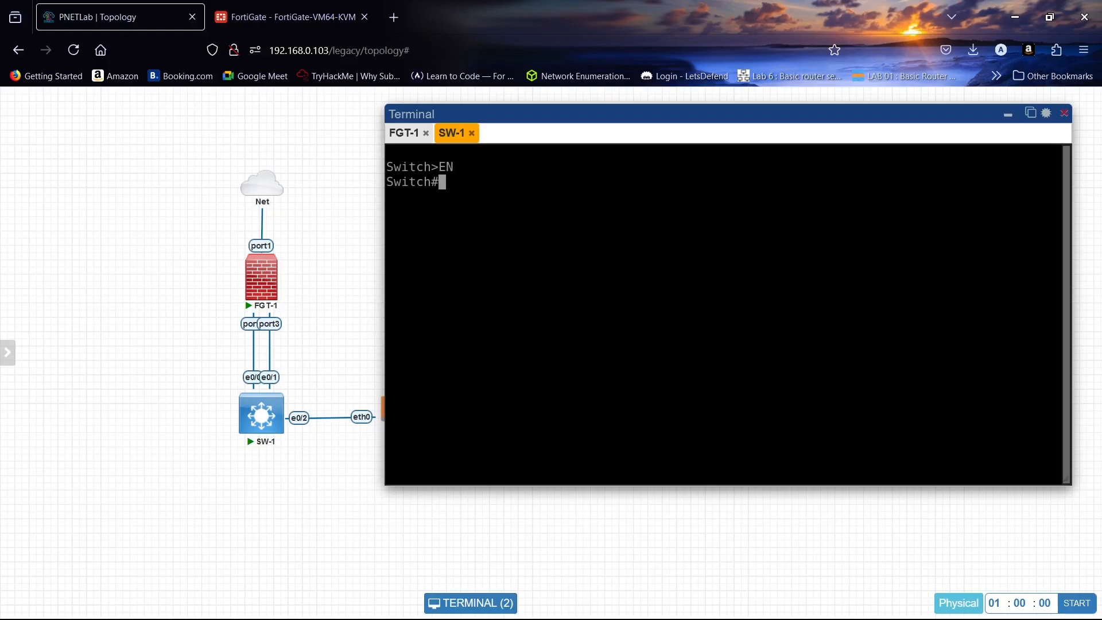
key(Caps_Lock)
text(conf t)
key(Return)
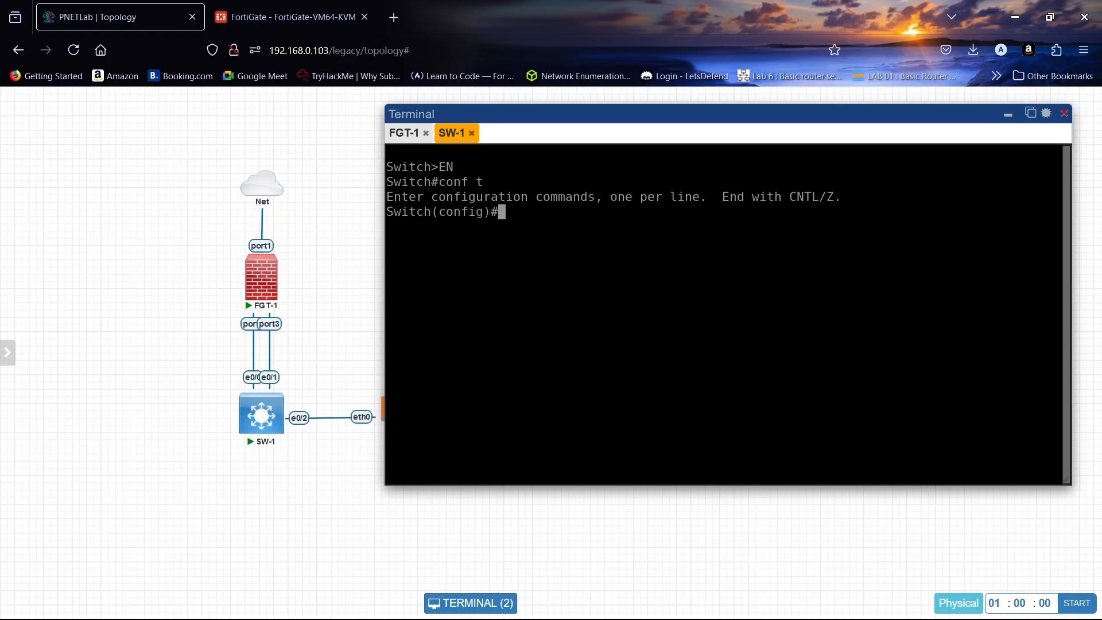
text(int ran e0/0-1)
key(Return)
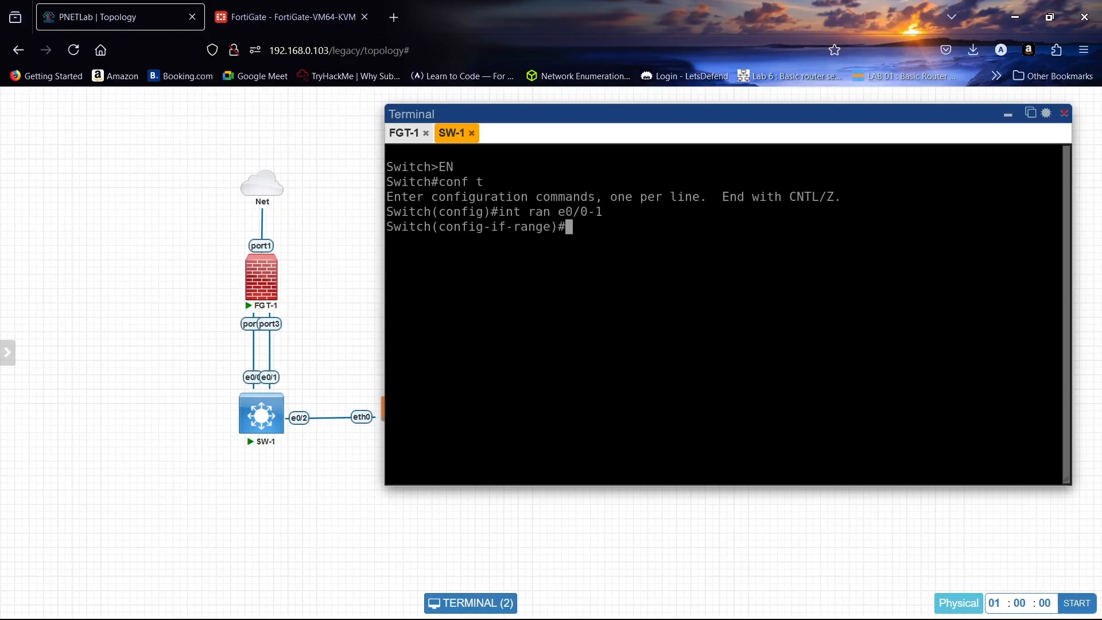
- Set the trunk encapsulation of e0/0-1 to dot1q
text(sw)
key(Tab)
text(t)
key(Tab)
text(e)
key(Tab)
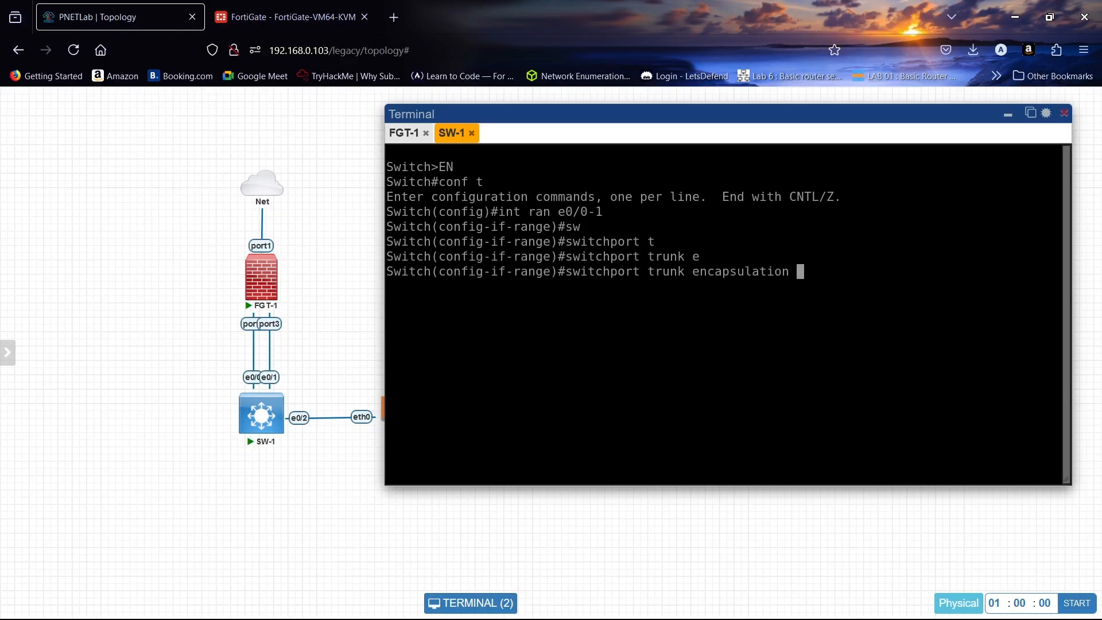
text(d)
key(Tab)
key(Return)
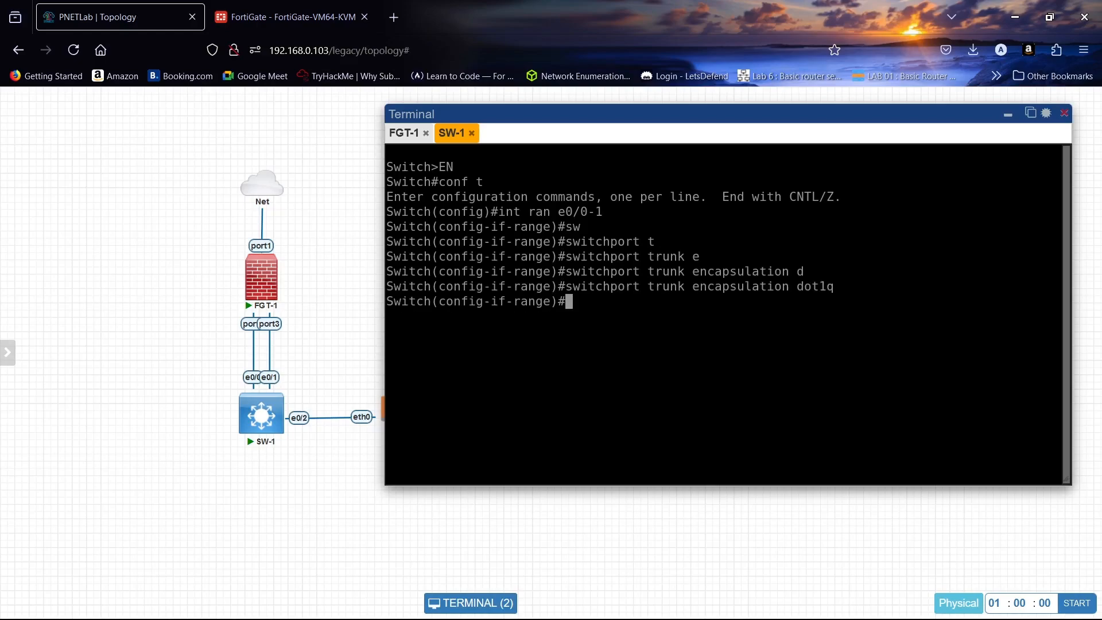
- Put ports e0/0 and e0/1 into switchport mode trunk
text(sw)
key(Tab)
text(m)
key(Tab)
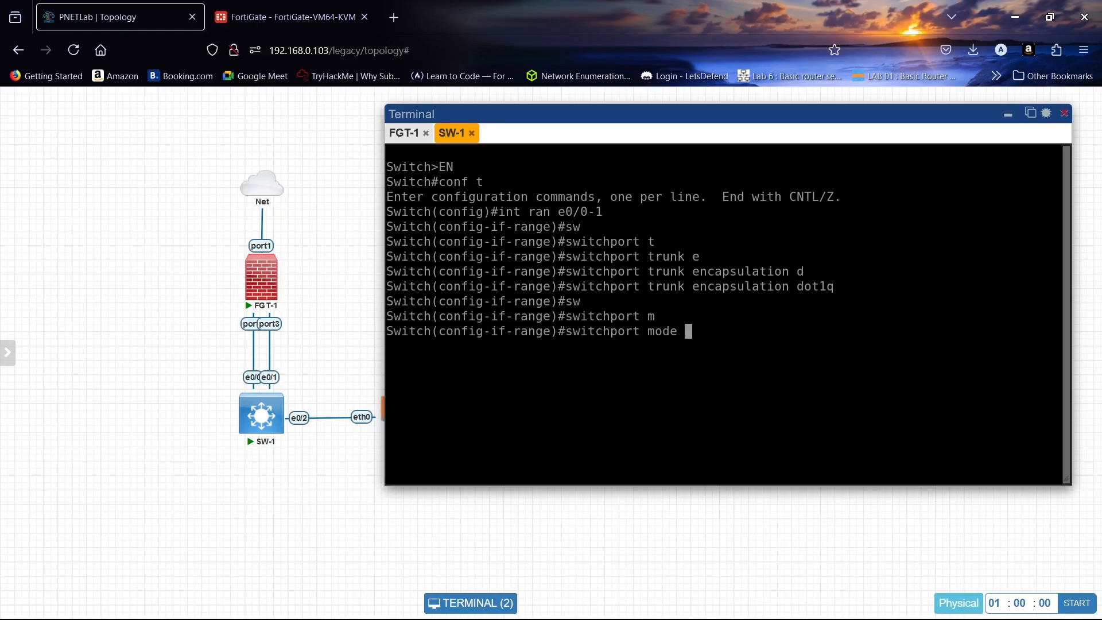
text(t)
key(Tab)
key(Return)
key(Return)
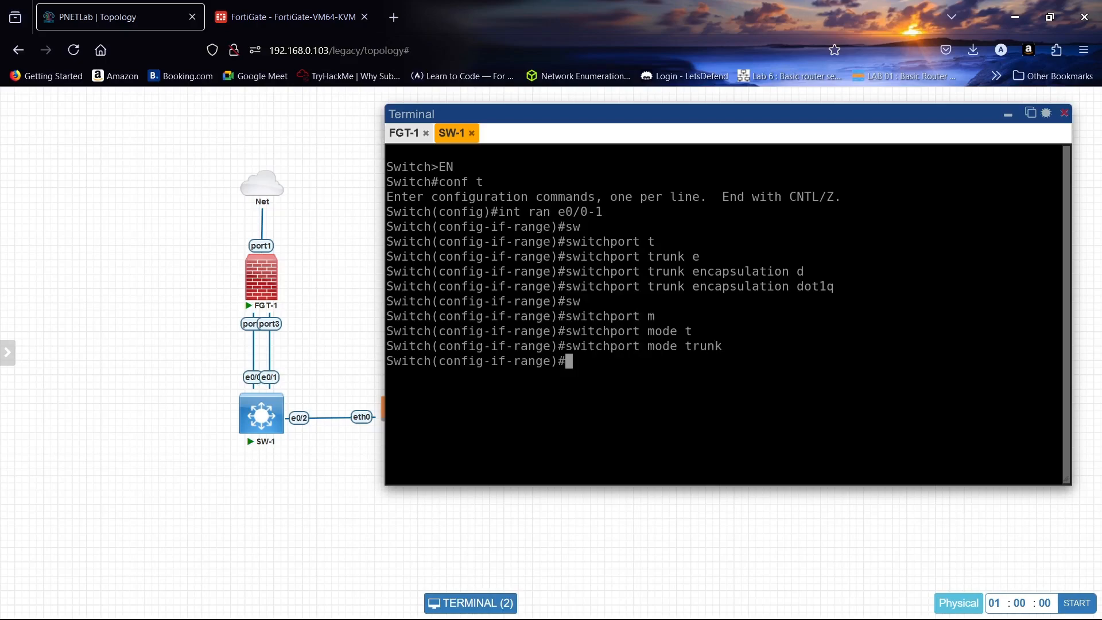
- Set the channel protocol on e0/0-1 to LACP
text(chann)
key(Tab)
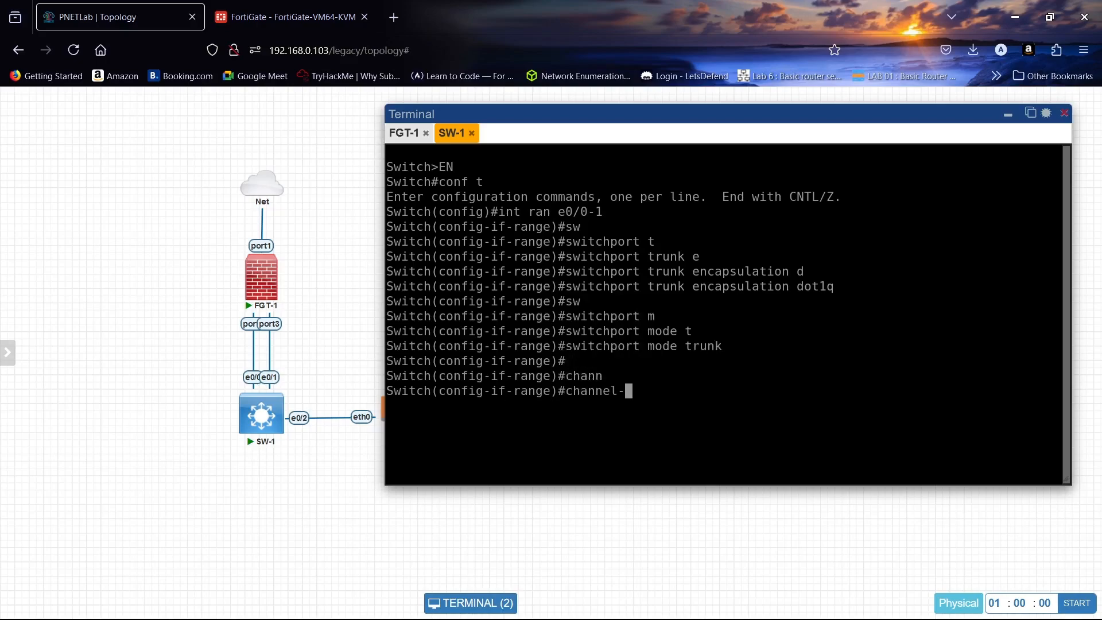
text(p)
key(Tab)
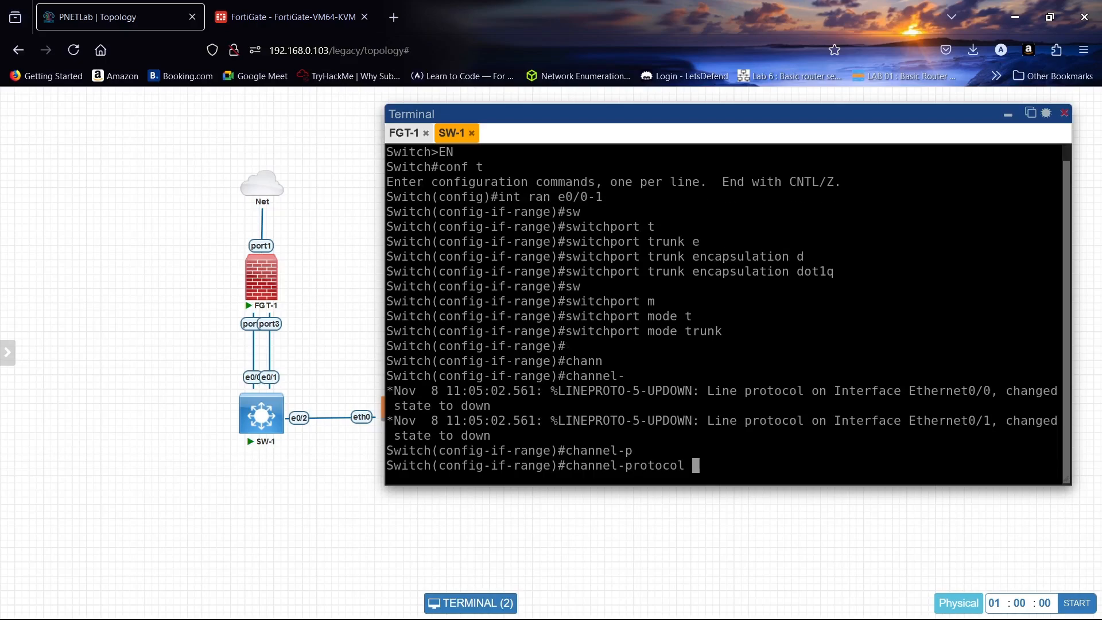
text(la)
key(Tab)
key(Return)
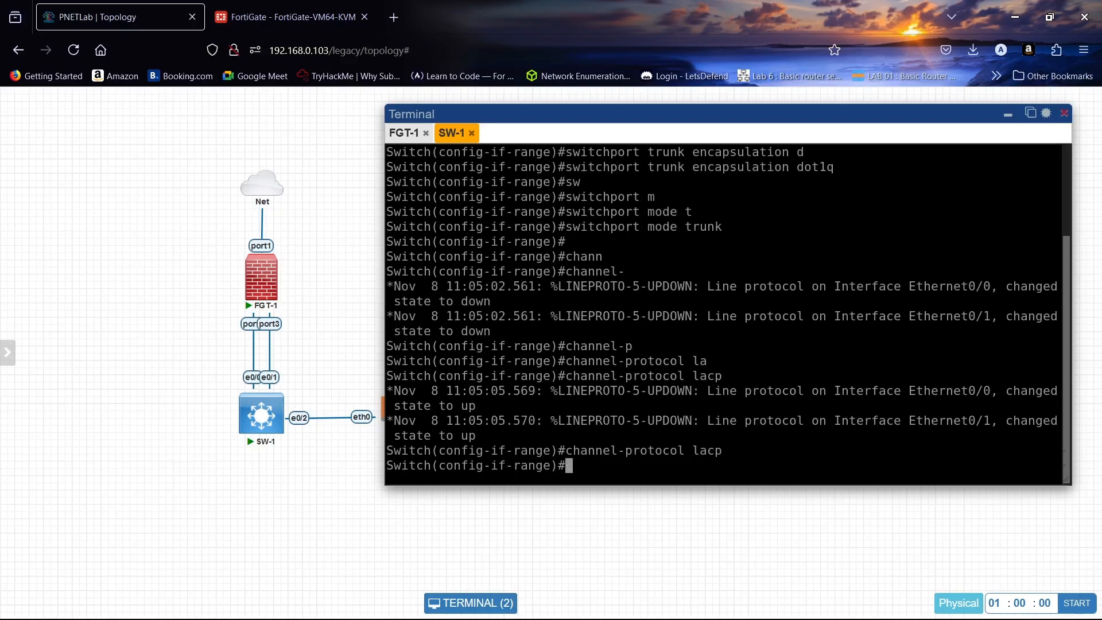
- Add the ports to channel-group 1 in active mode, creating Port-channel 1
text(chann)
key(Tab)
text(g)
key(Tab)
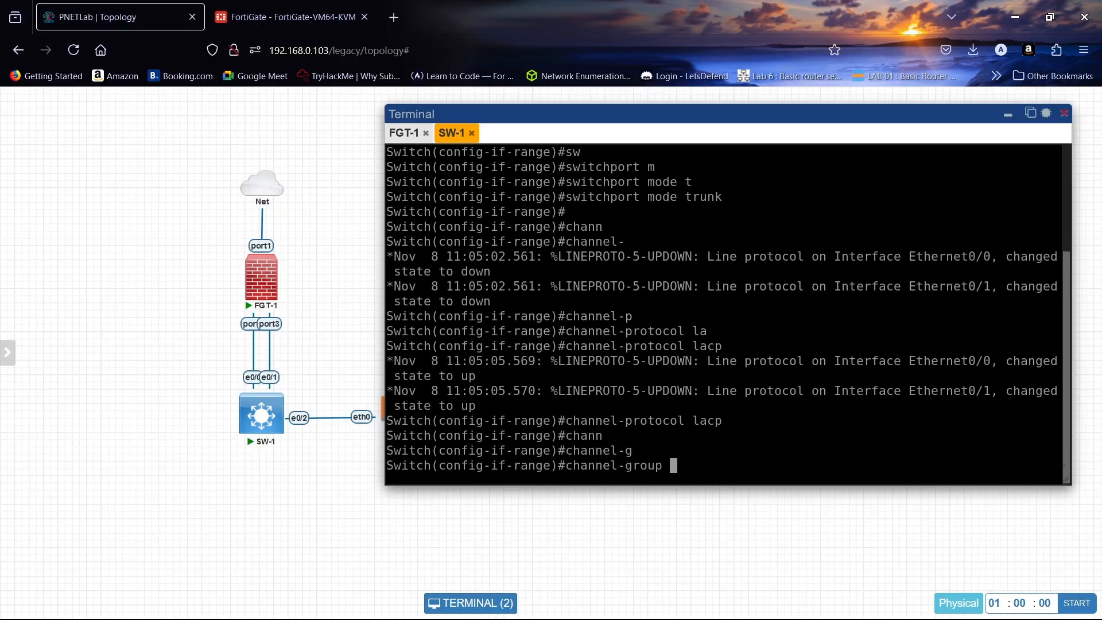
text(1 m)
key(Tab)
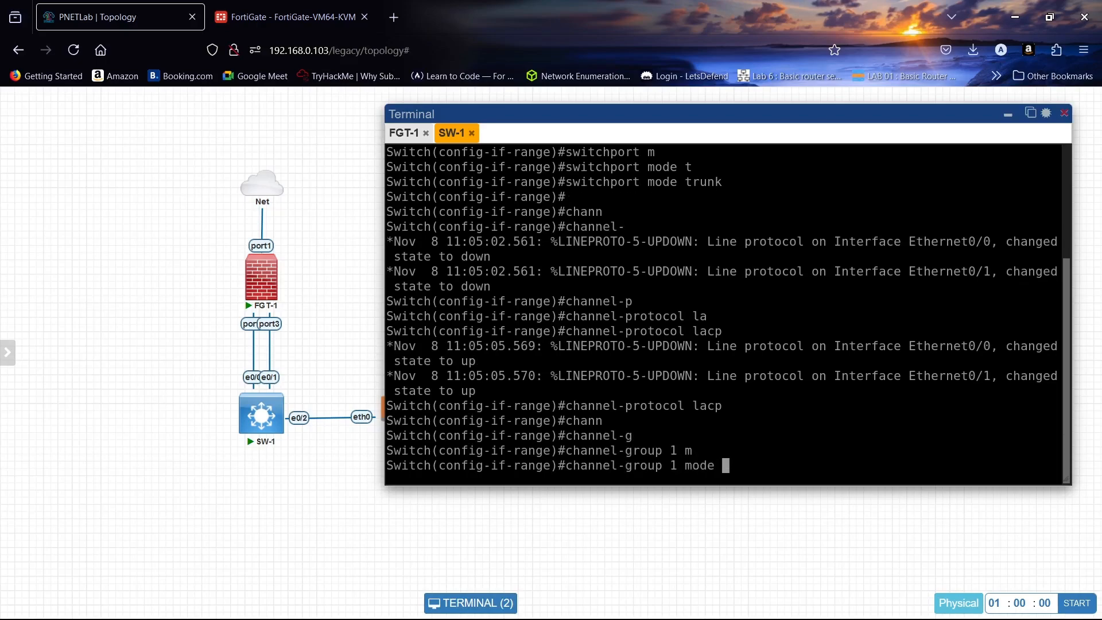
text(a)
key(Tab)
text(c)
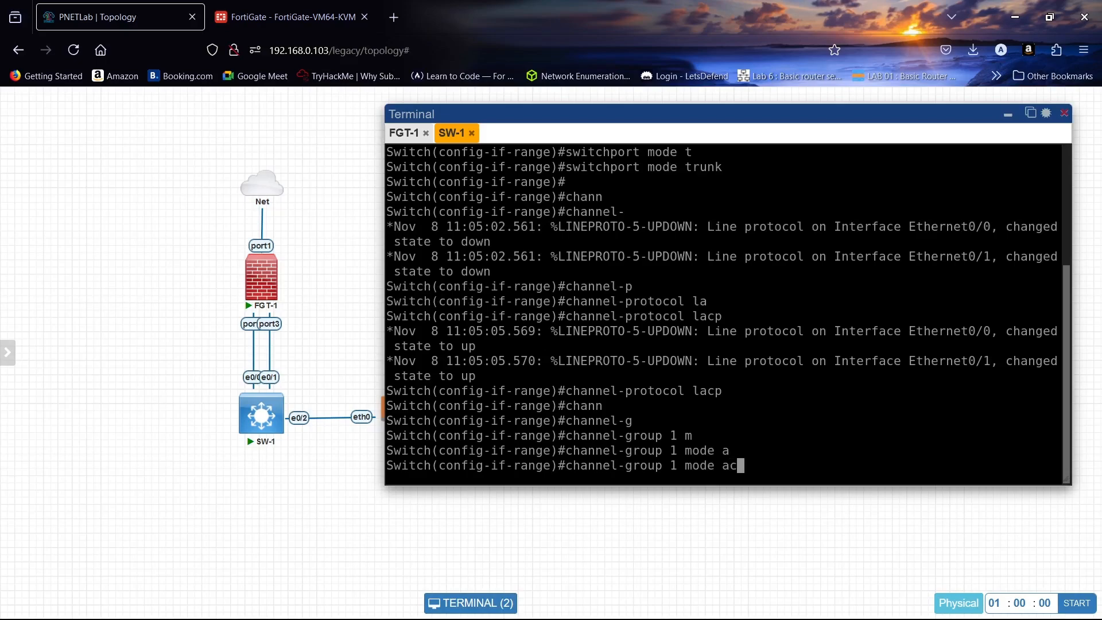
key(Tab)
key(Return)
- Leave configuration mode with end and attempt to save using do wr
key(Return)
key(Return)
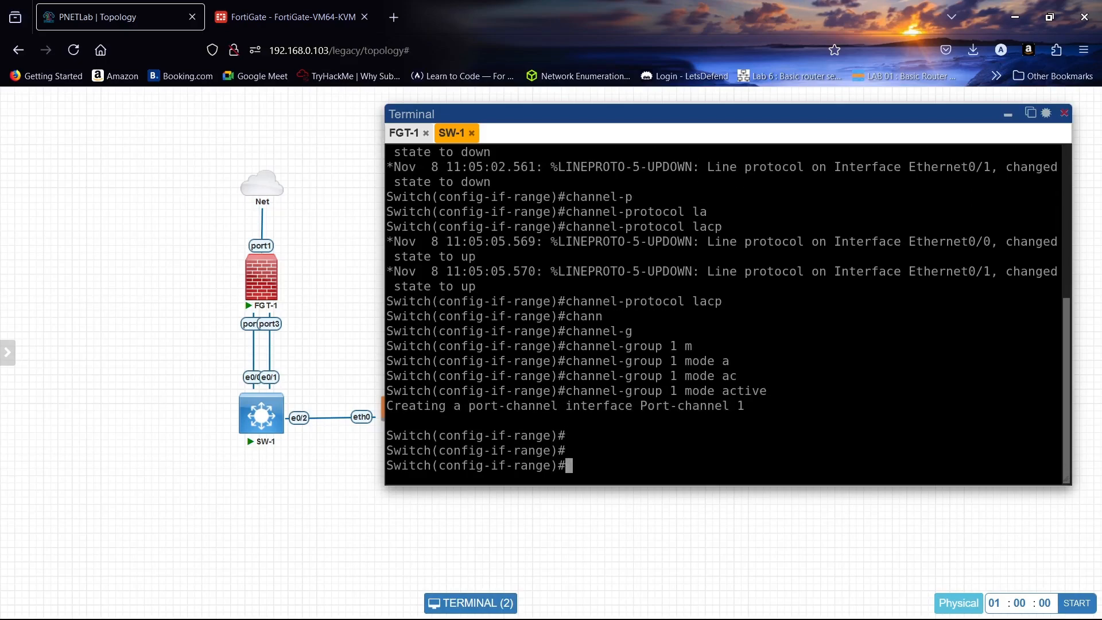
text(end)
key(Return)
key(Return)
key(Return)
key(Return)
key(Return)
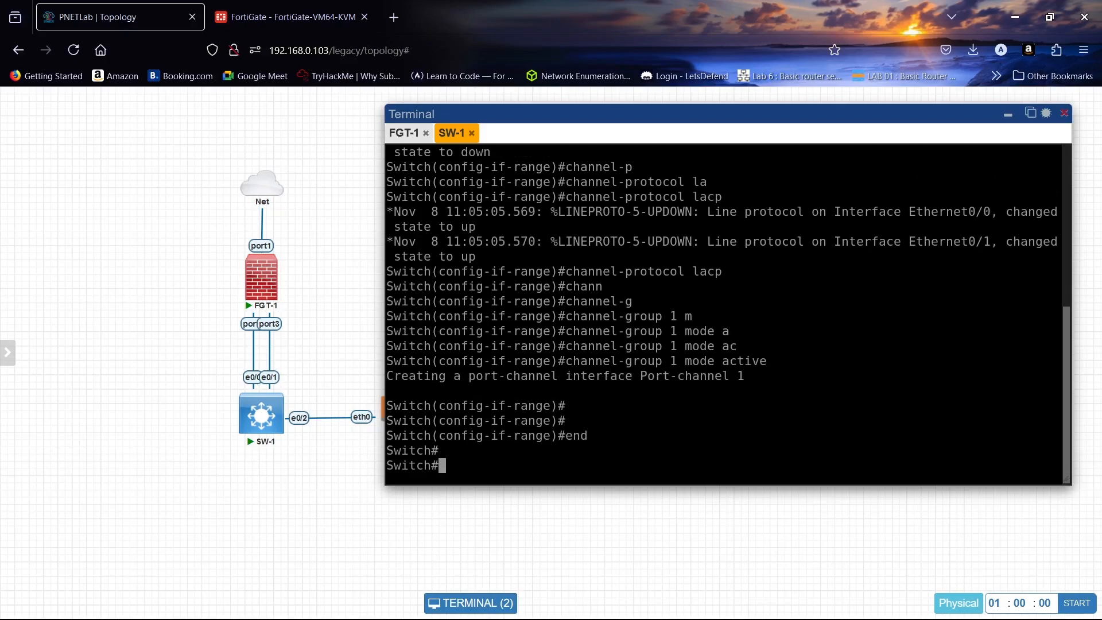
text(do wr)
key(Return)
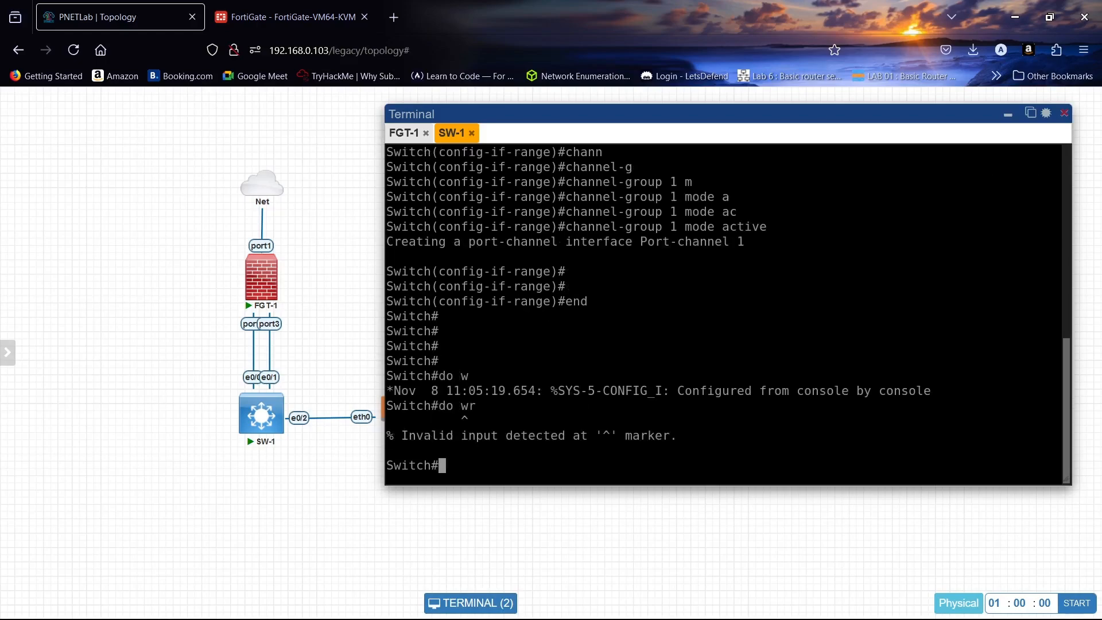
key(Return)
key(Return)
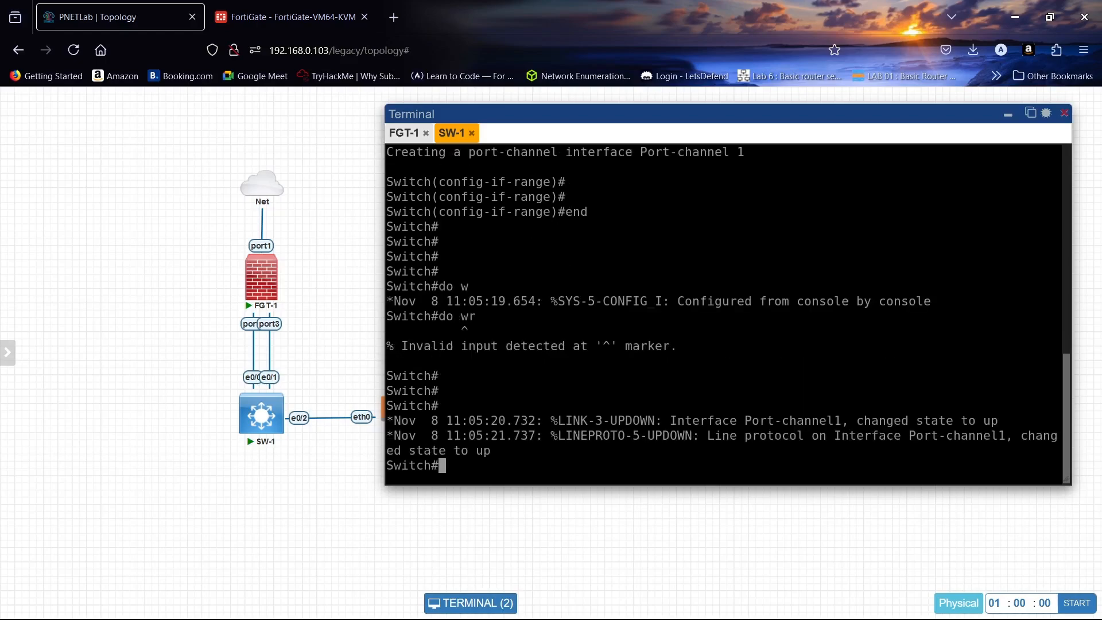
- Run enable on SW-1 to get back to privileged mode
text(co)
key(BackSpace)
text(e)
key(Return)
key(Return)
key(Return)
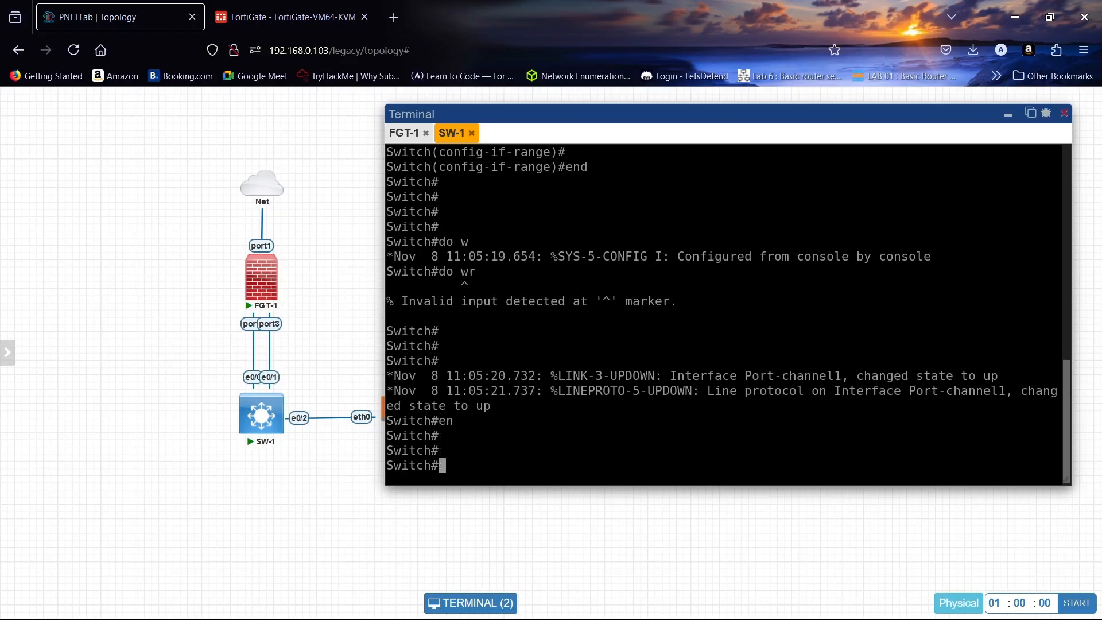
- Show the etherchannel summary confirming Po1 bundles Et0/0 and Et0/1 via LACP, then return to FortiGate
text(sh)
key(Tab)
text(eth)
key(Tab)
text(er)
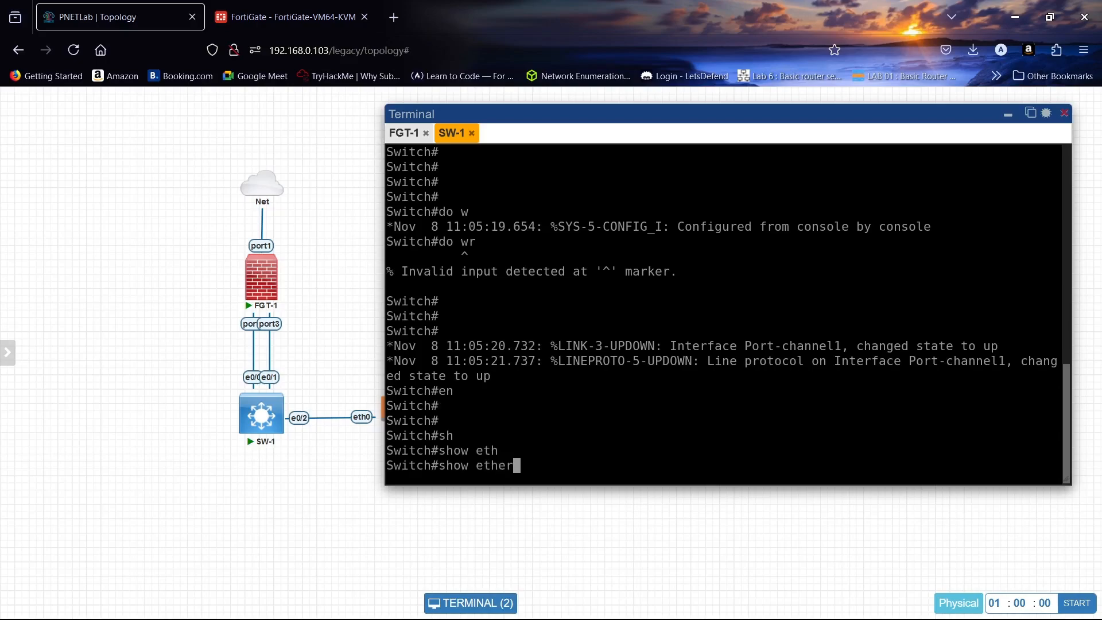
text(ch)
key(Tab)
text(su)
key(Tab)
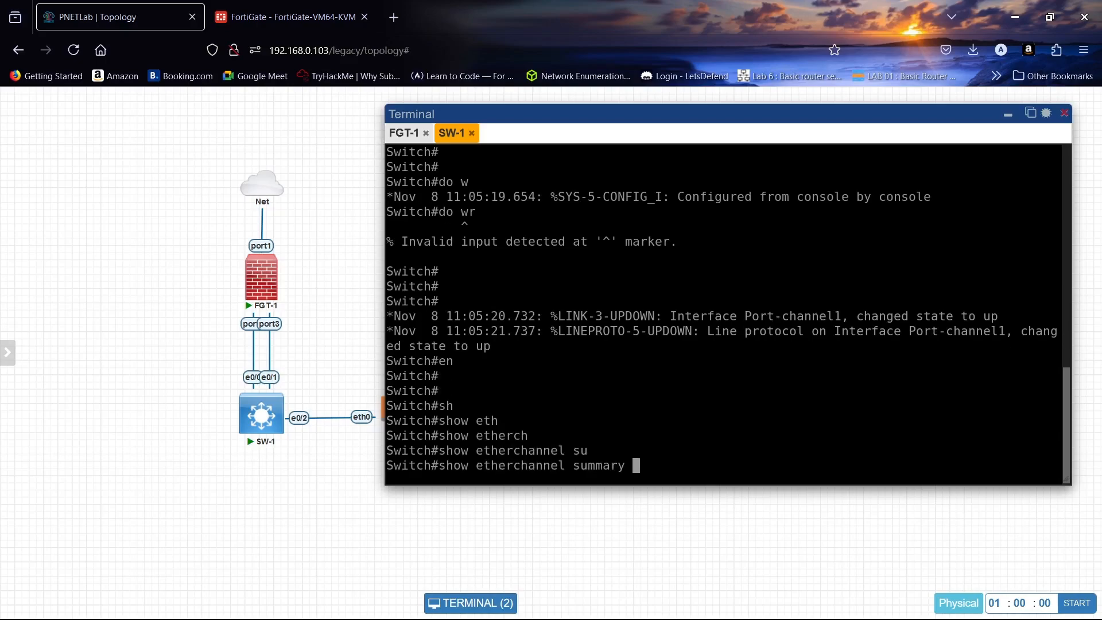
key(Return)
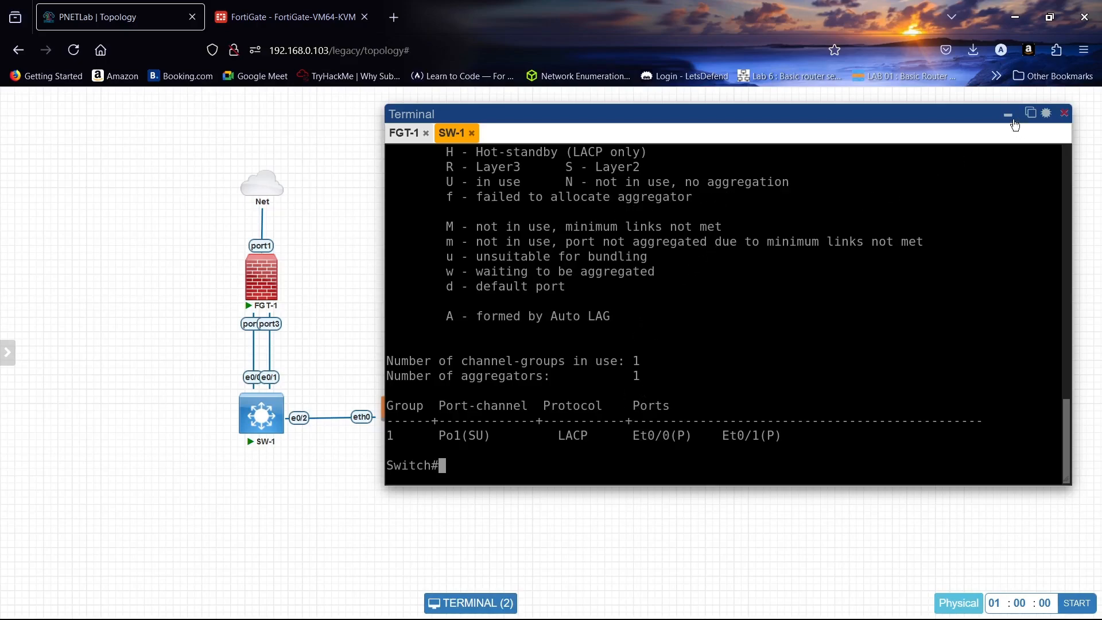
click(285, 17)
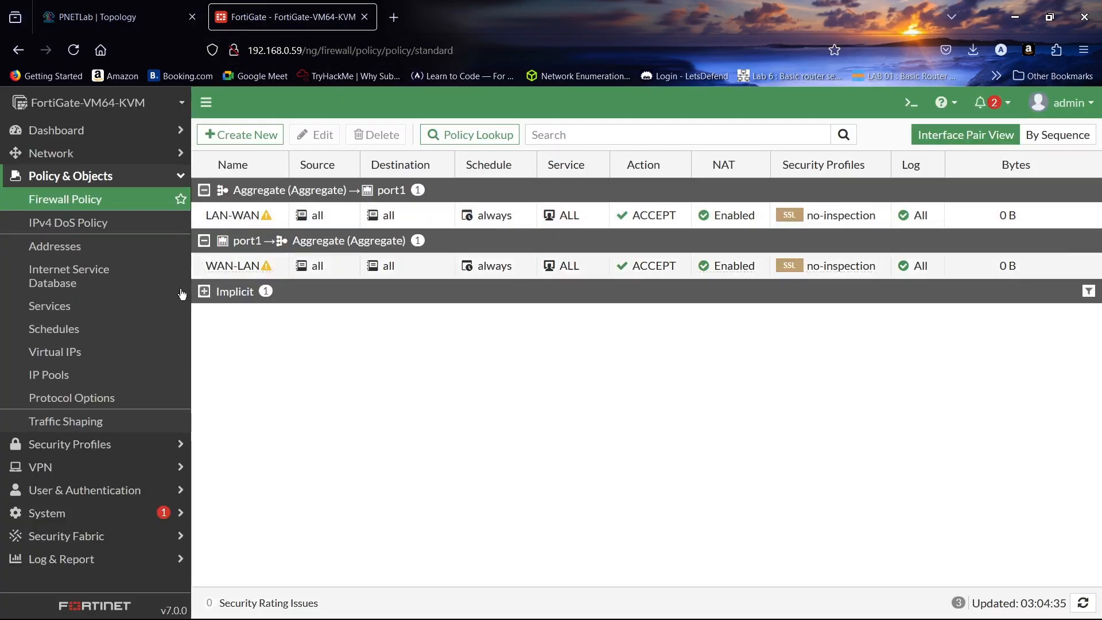
- Review the Aggregate interface holding port2 and port3 at 10.1.1.1 in Network > Interfaces
click(98, 152)
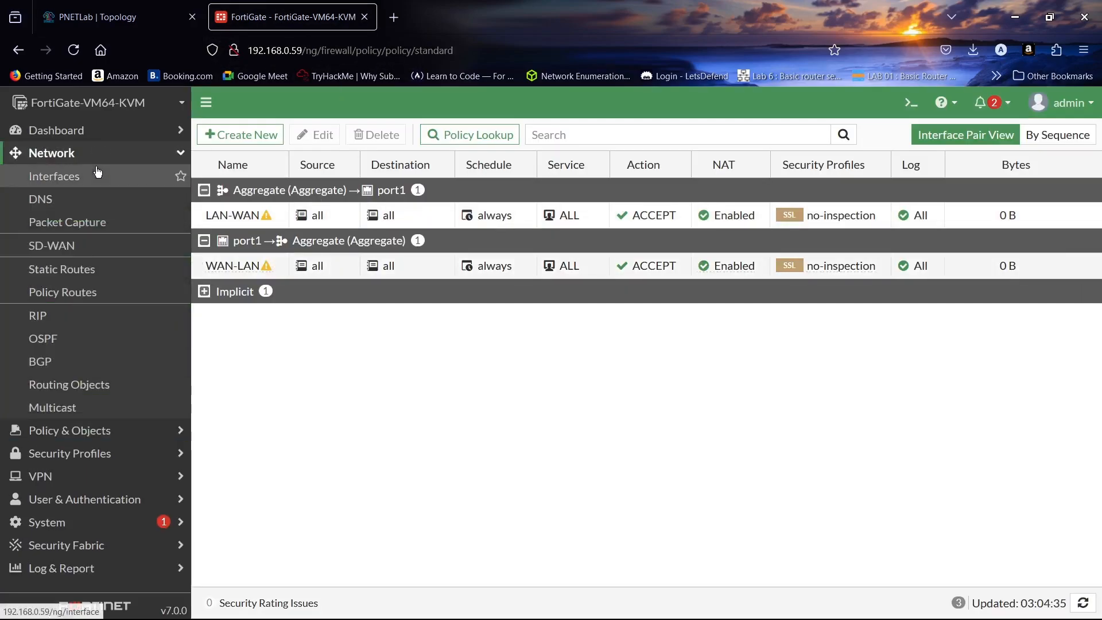
click(97, 174)
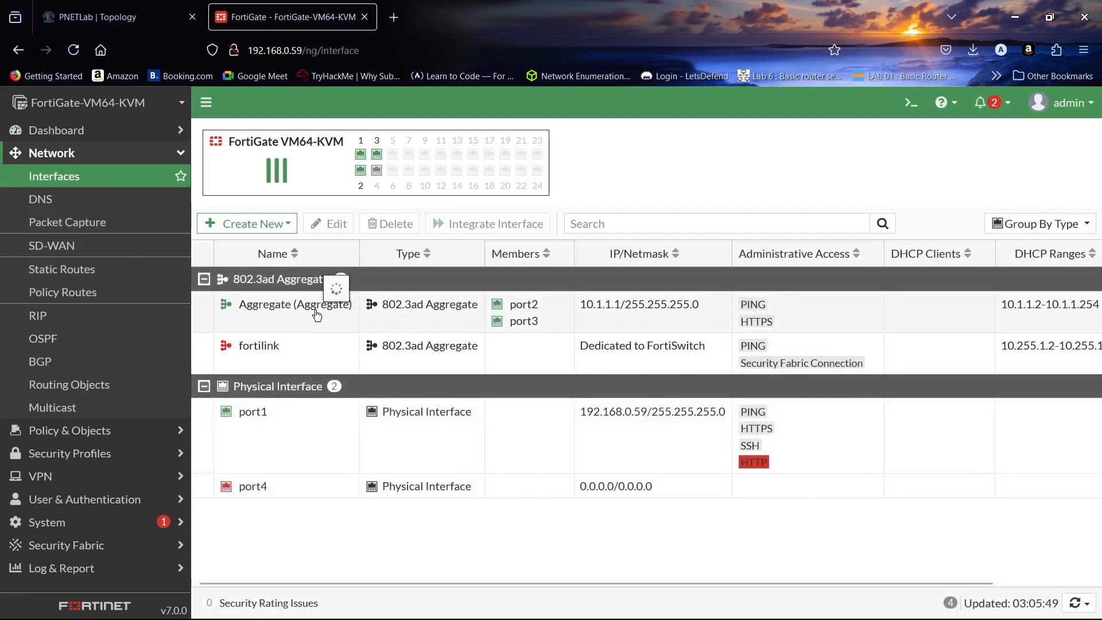
mouse_move(305, 313)
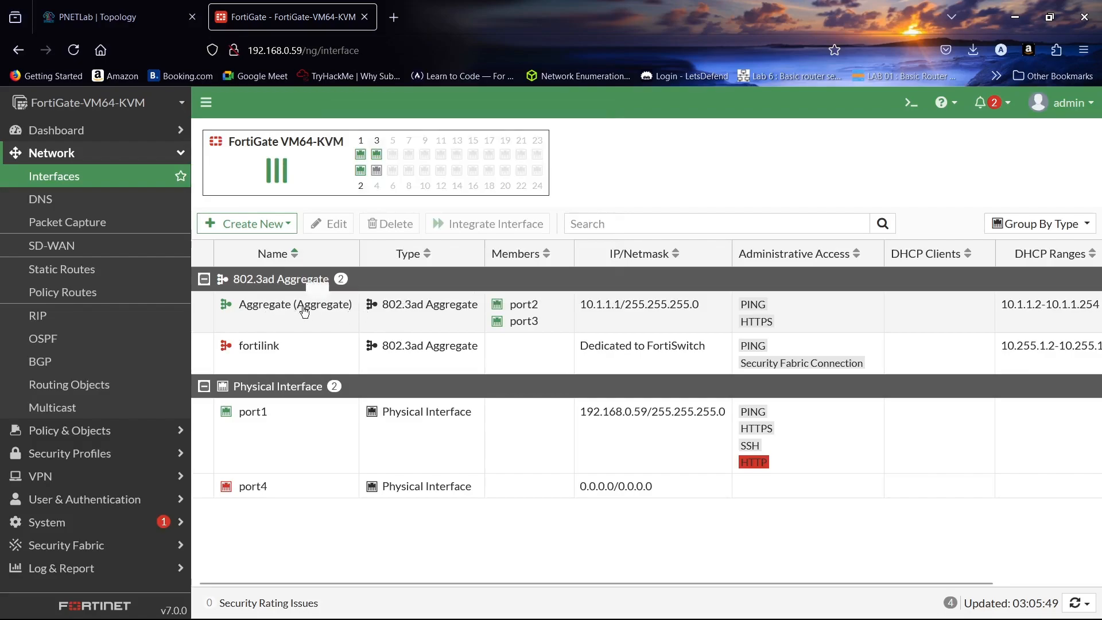
- View the Firewall Policy list, then go back to the PNETLab topology tab
click(109, 150)
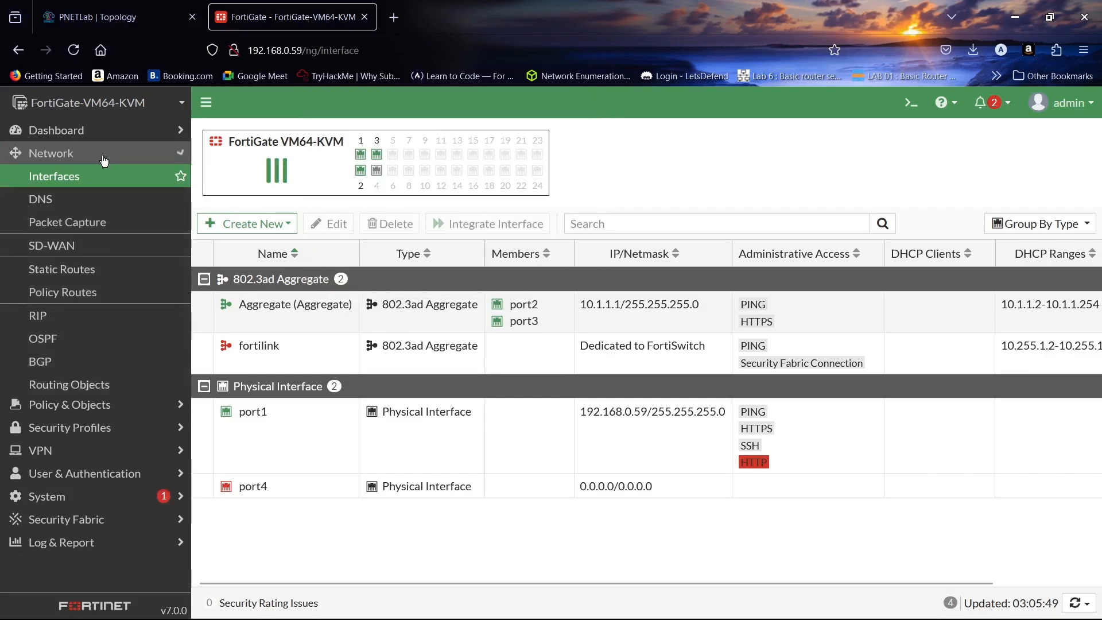
click(105, 176)
click(106, 198)
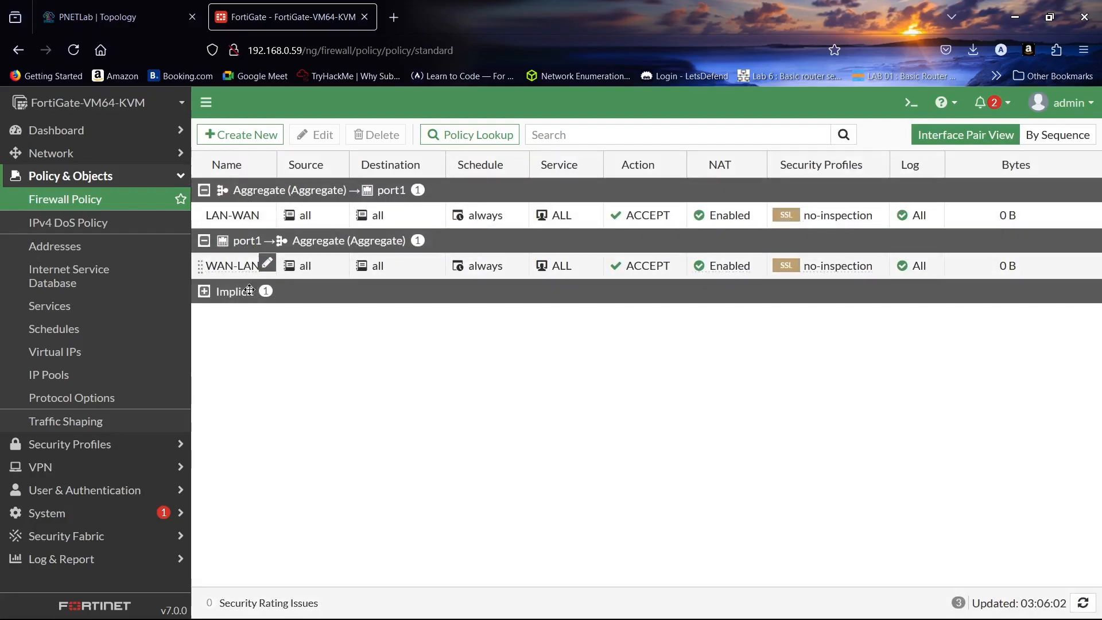
click(146, 7)
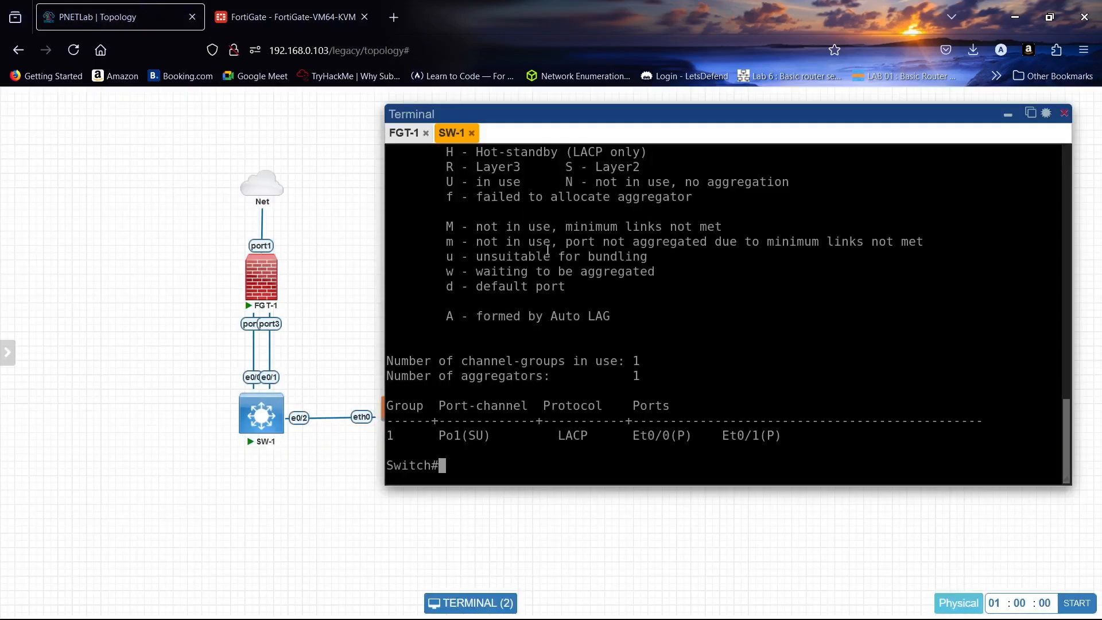
- On the VPC console, lease 10.1.1.2/24 via DHCP with gateway 10.1.1.1 and ping 8.8.8.8 successfully
click(383, 416)
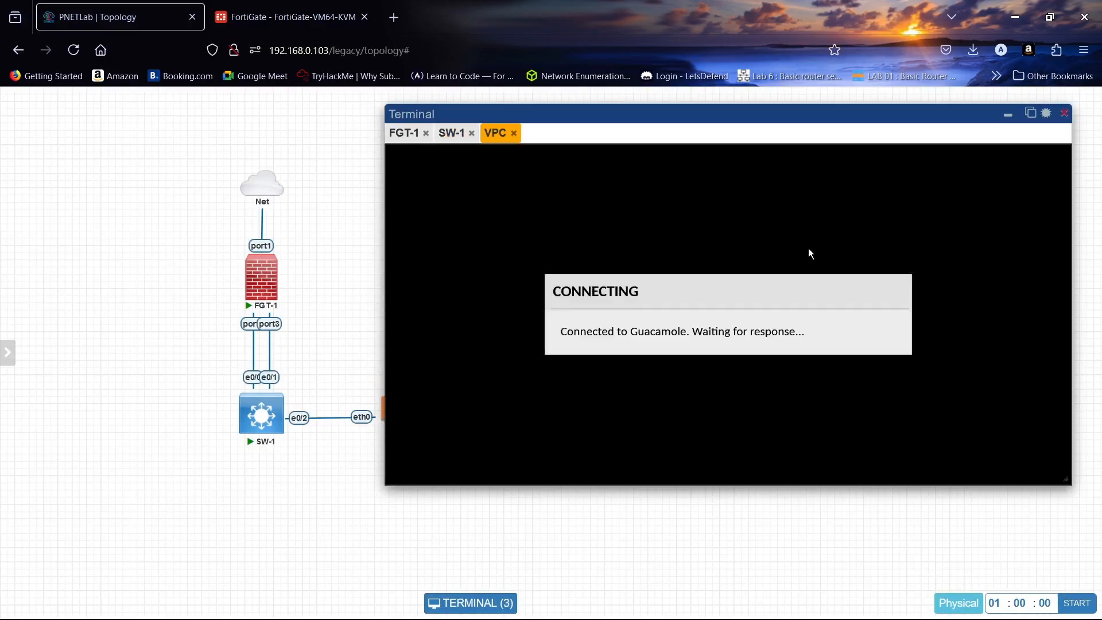
key(Return)
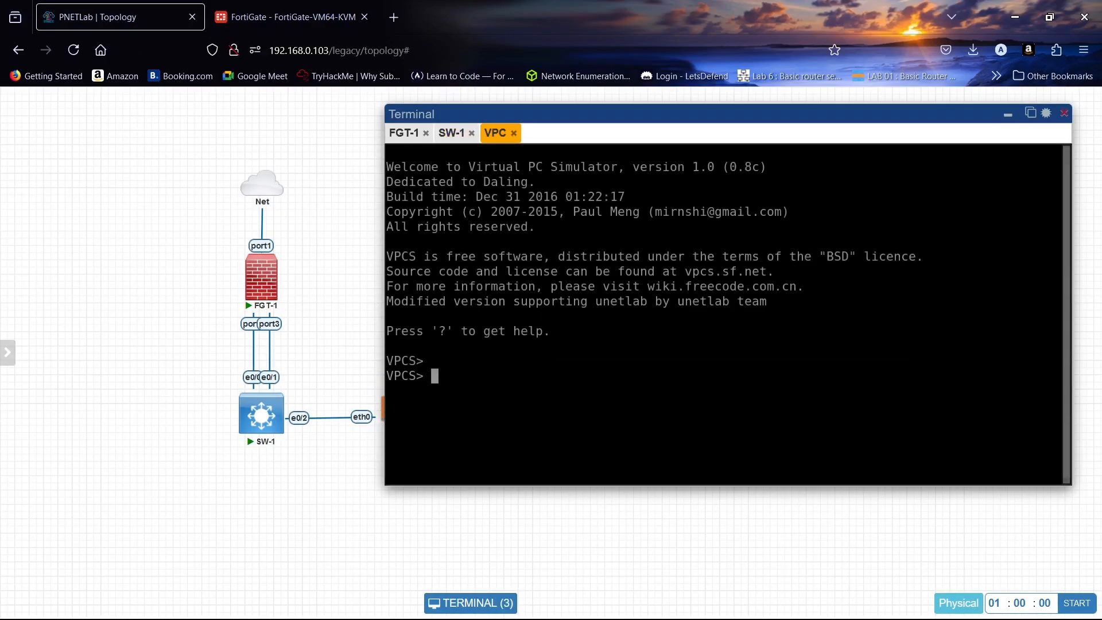
text(ip dhc)
text(p)
key(Return)
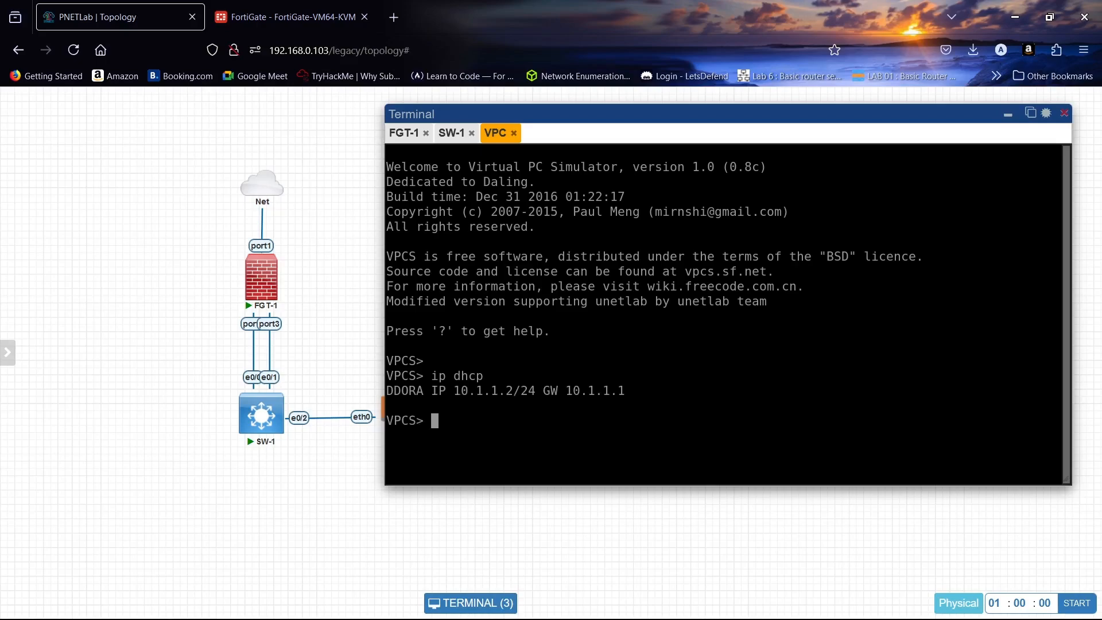
text(ping 8.8.8.8)
key(Return)
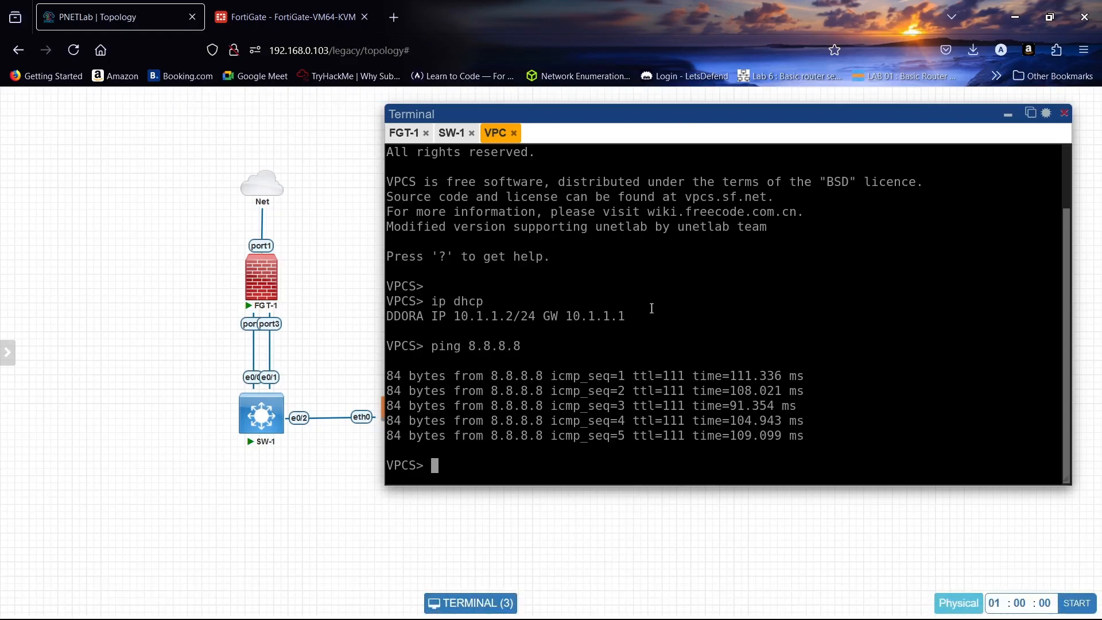
- Rerun show etherchannel summary on SW-1 to recheck Port-channel 1
click(454, 134)
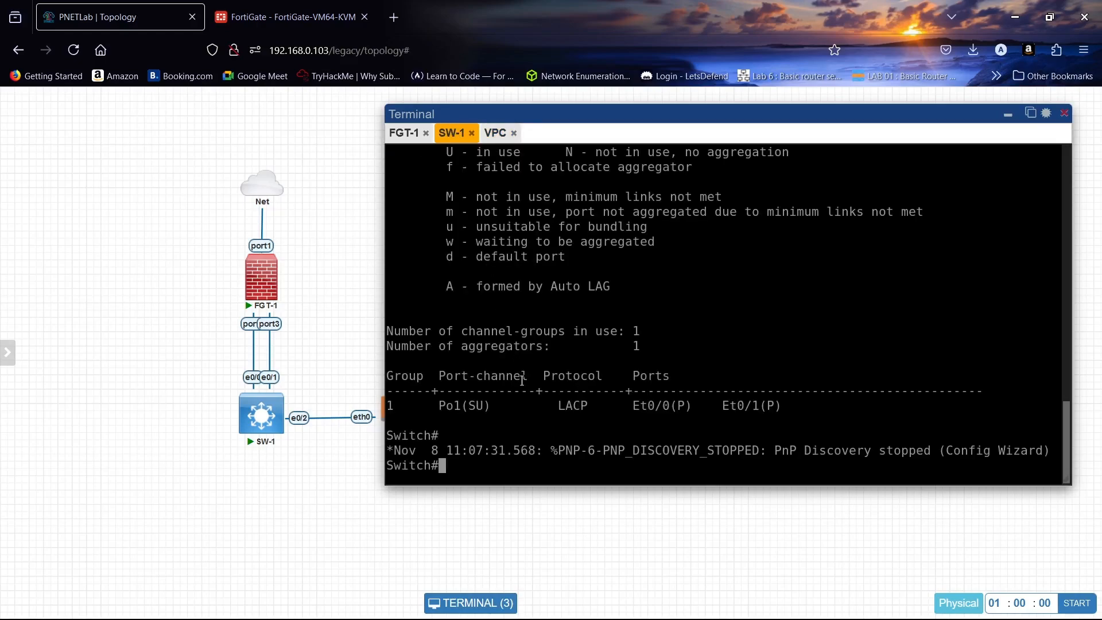
key(Up)
key(Return)
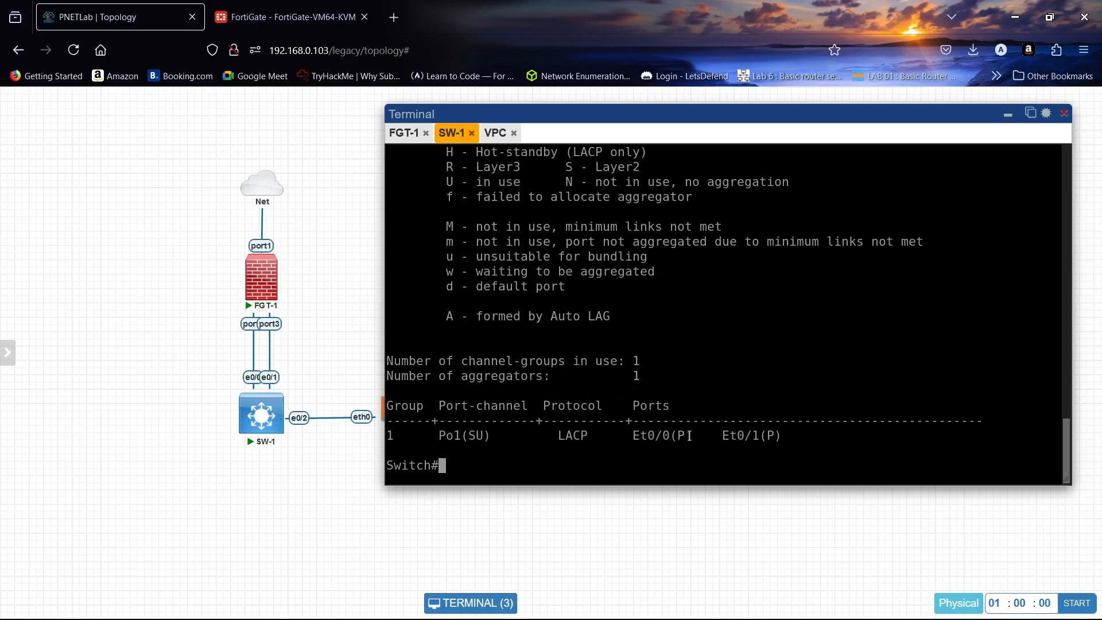
key(Up)
key(Return)
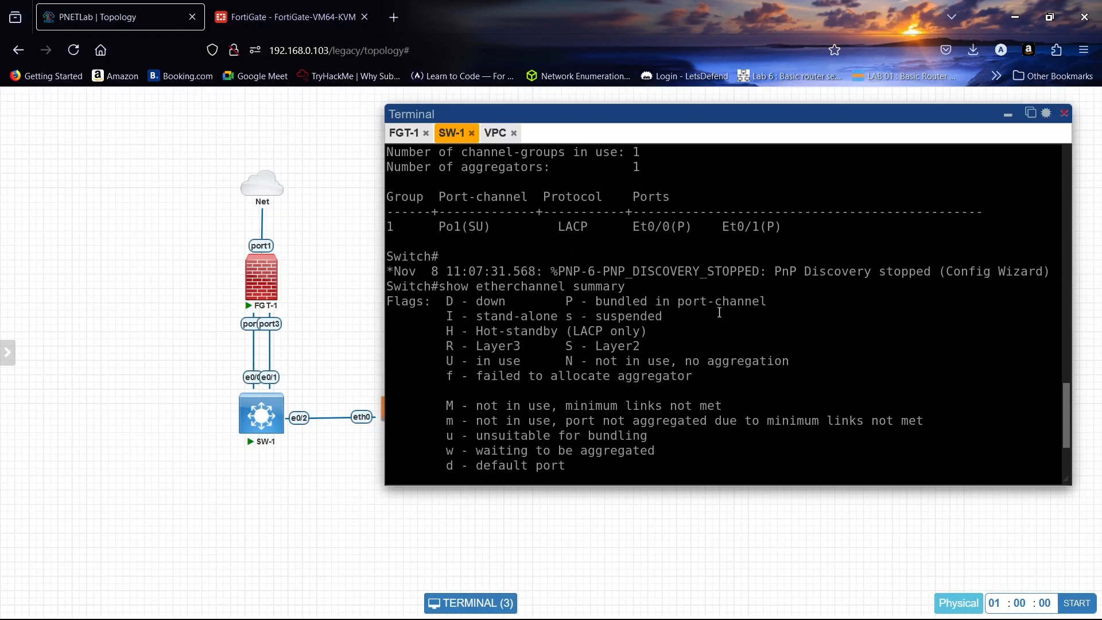
scroll(719, 312, down, 4)
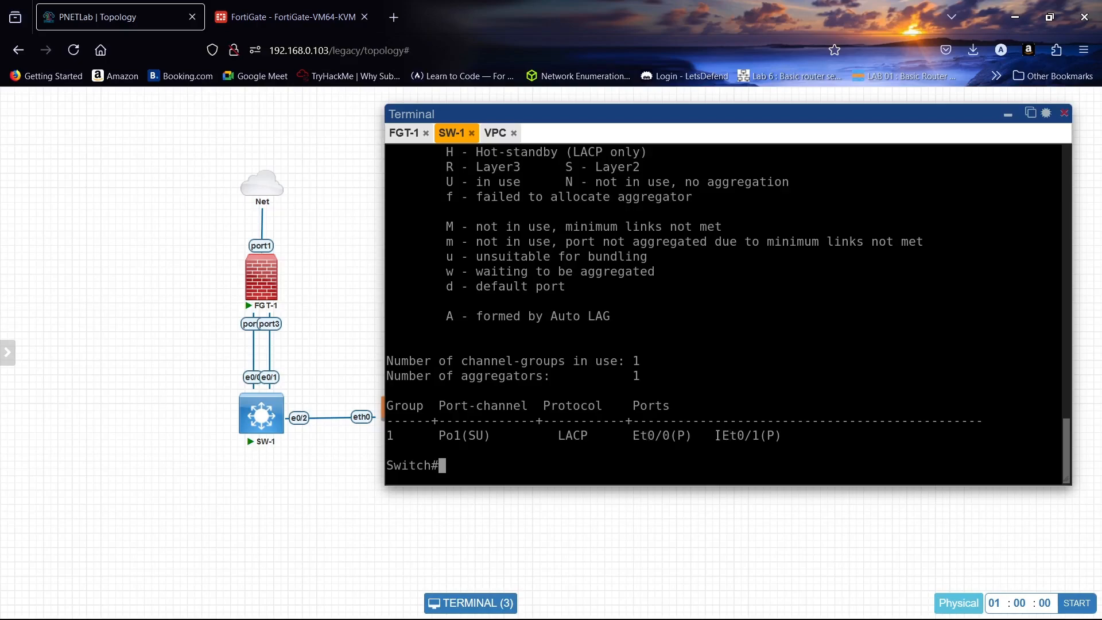
- Bring up FortiGate's Network > Interfaces page
click(330, 6)
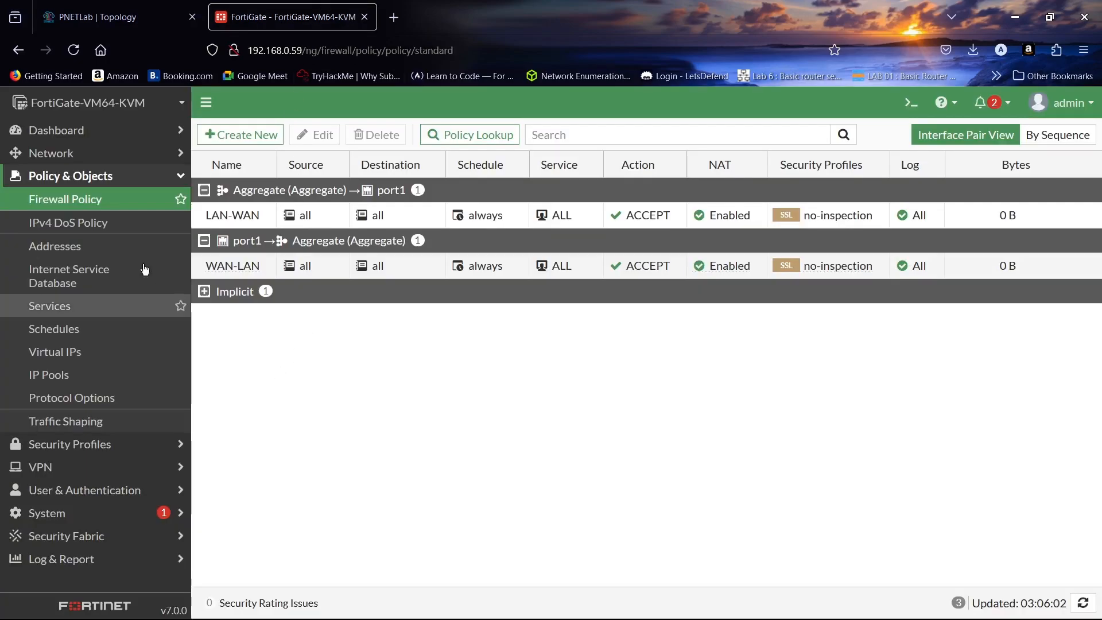
click(82, 154)
click(81, 175)
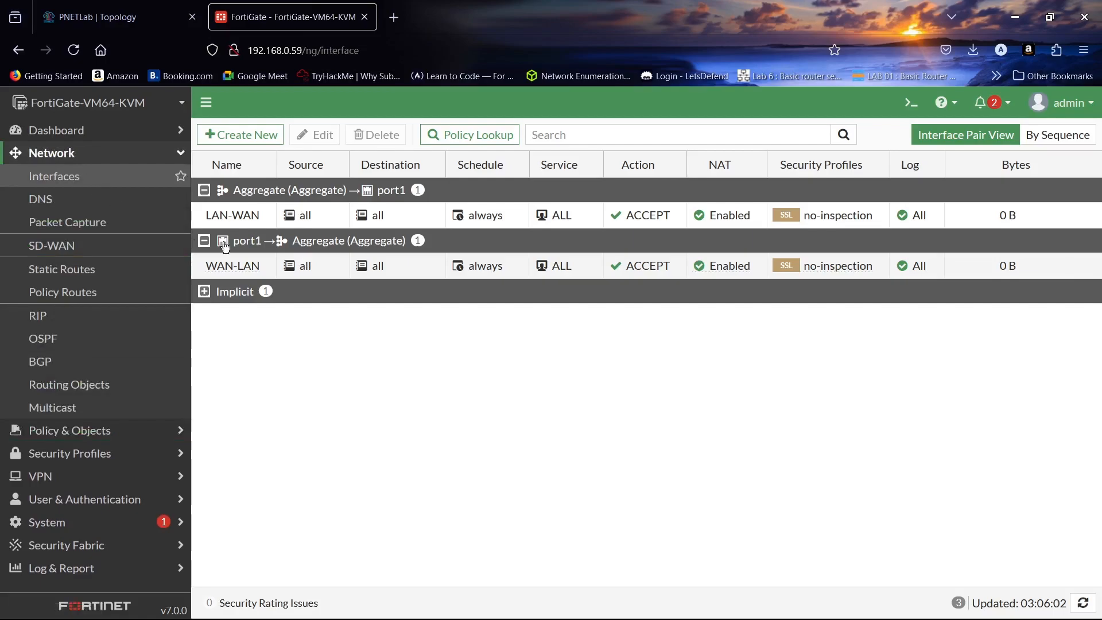